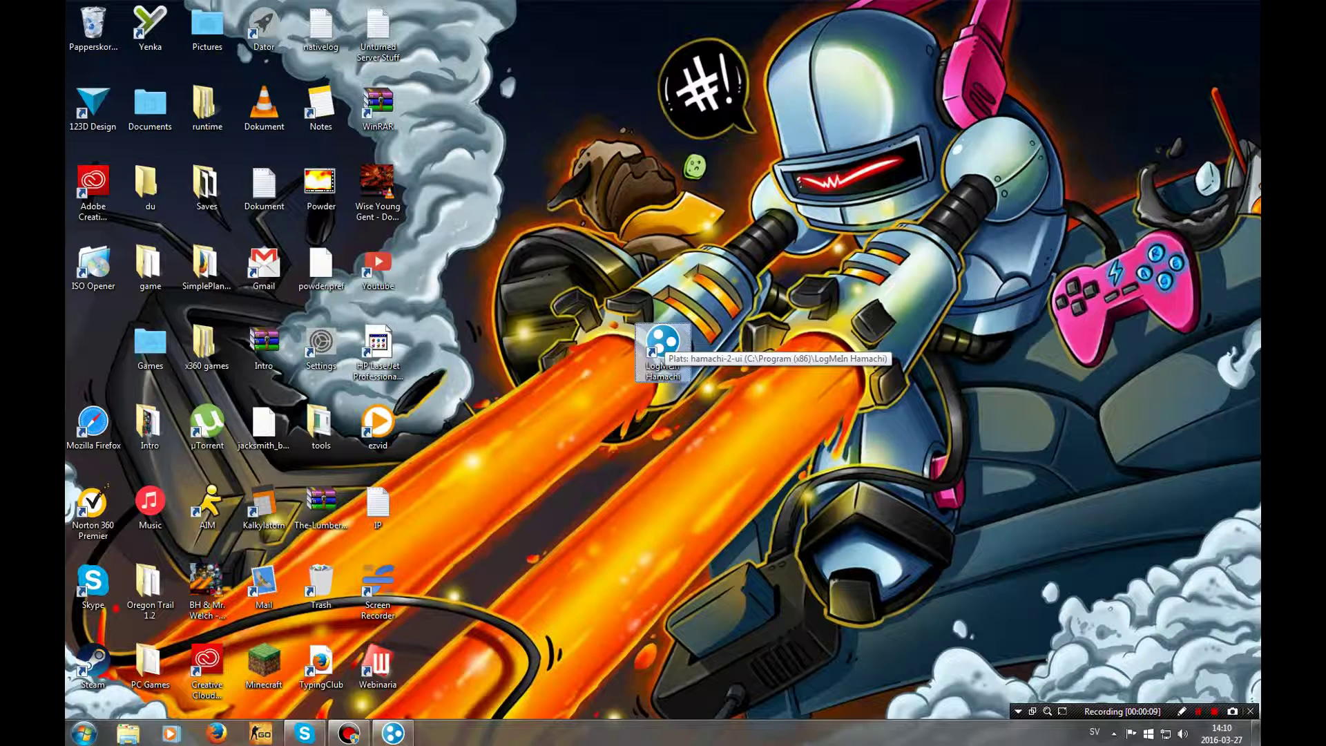
Reposition the LogMeIn Hamachi desktop shortcut and open a Firefox window
{"action": "left_click_drag", "start_coordinate": [663, 346], "coordinate": [721, 271]}
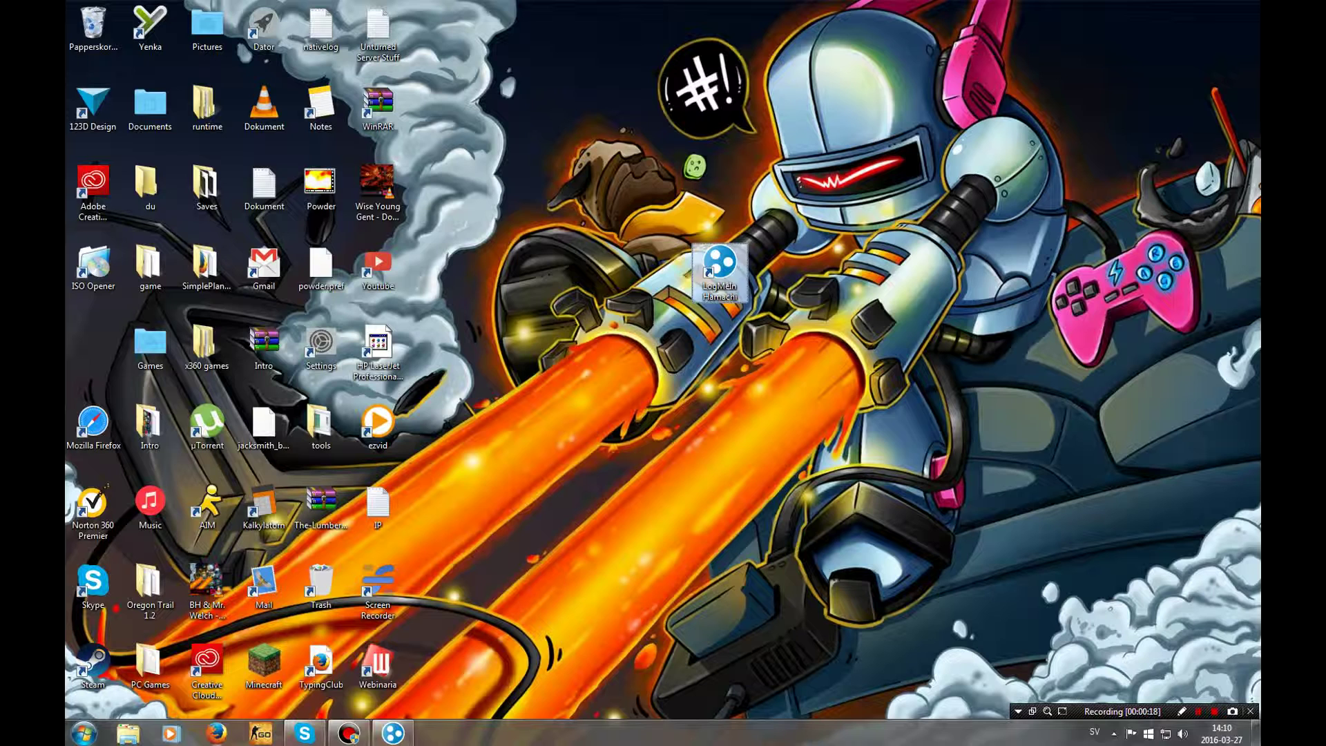
{"action": "left_click", "coordinate": [216, 733]}
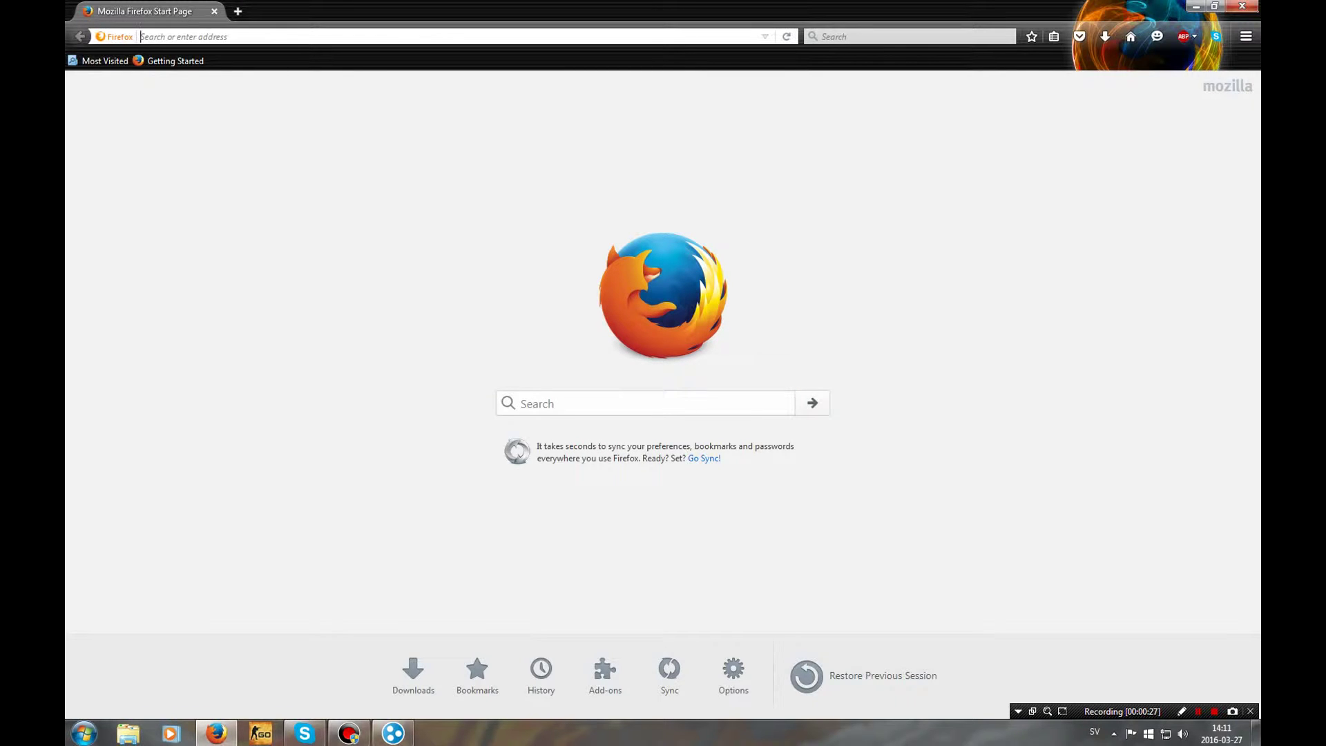
Download minecraft_server.1.8.exe from mod-minecraft.net's Minecraft 1.8 page, then minimize Firefox
{"action": "type", "text": "mi"}
{"action": "key", "text": "Down"}
{"action": "key", "text": "Down"}
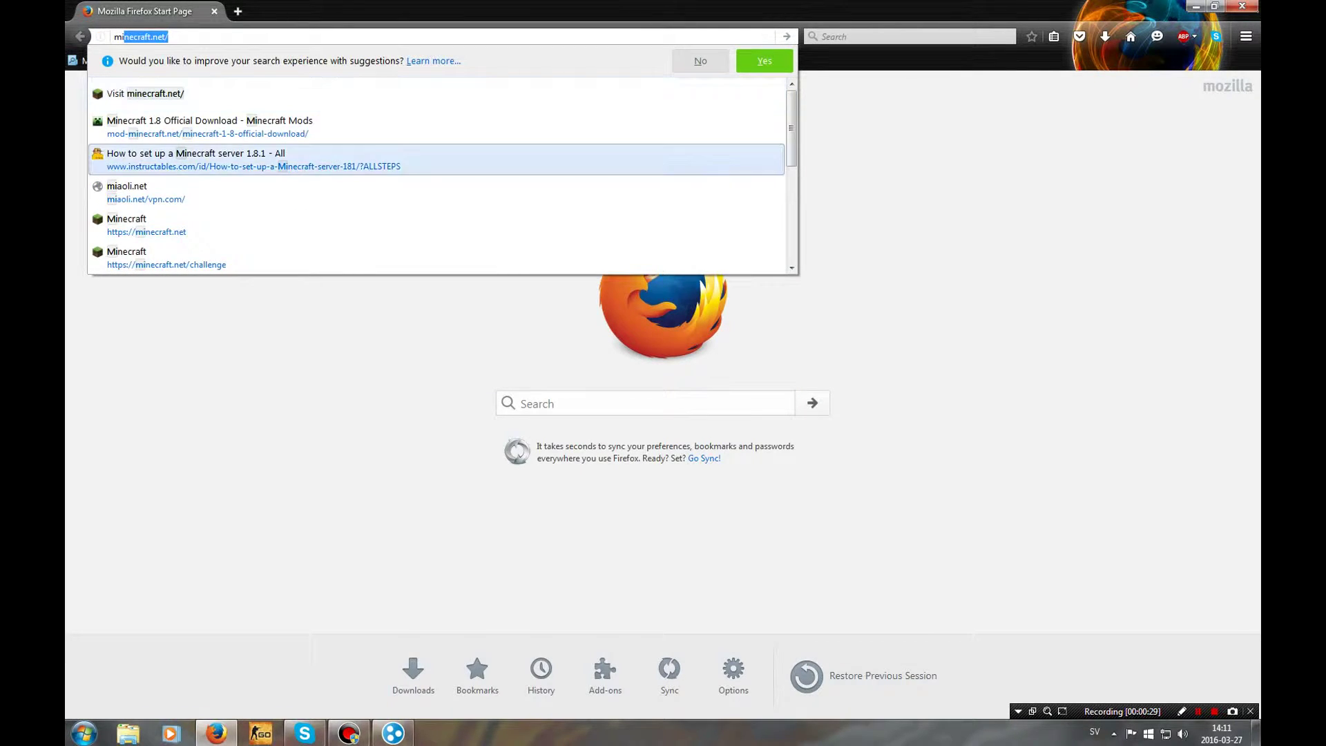
{"action": "key", "text": "Up"}
{"action": "key", "text": "Return"}
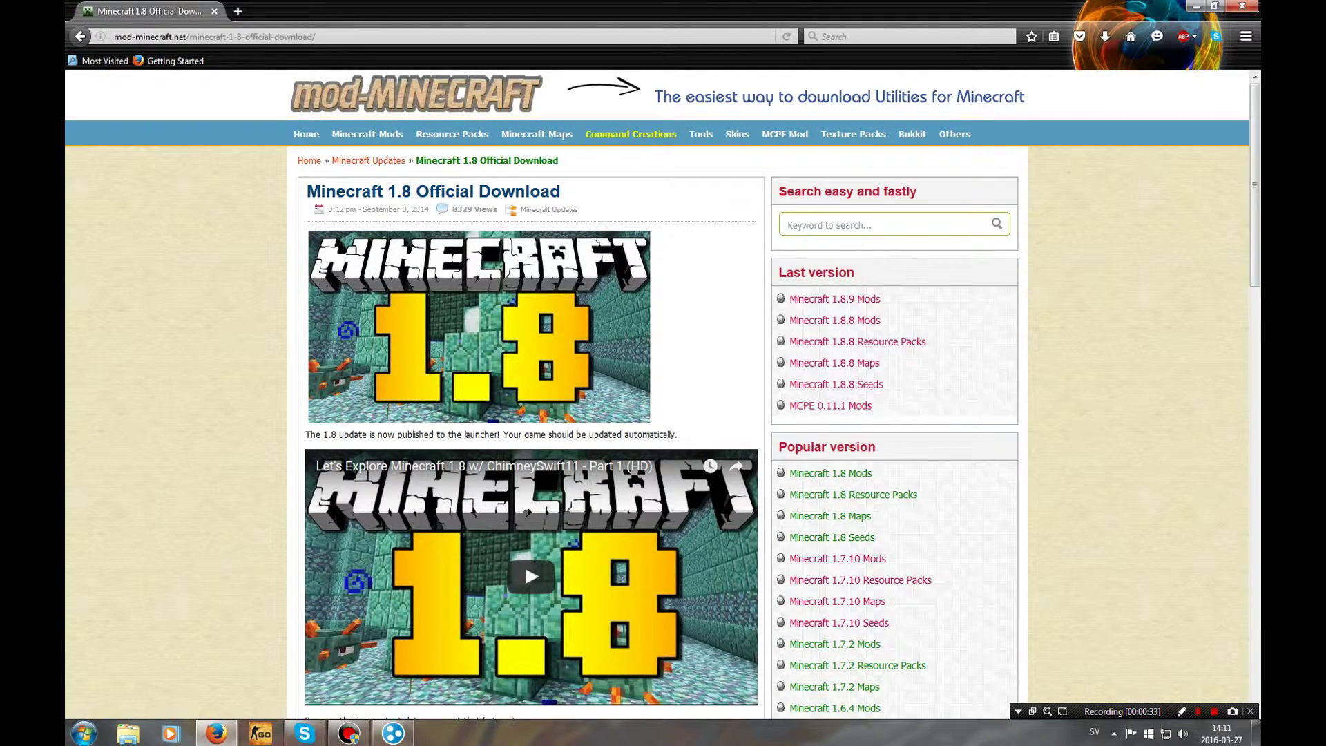
{"action": "scroll", "coordinate": [663, 393], "scroll_direction": "down", "scroll_amount": 10}
{"action": "scroll", "coordinate": [511, 177], "scroll_direction": "down", "scroll_amount": 4}
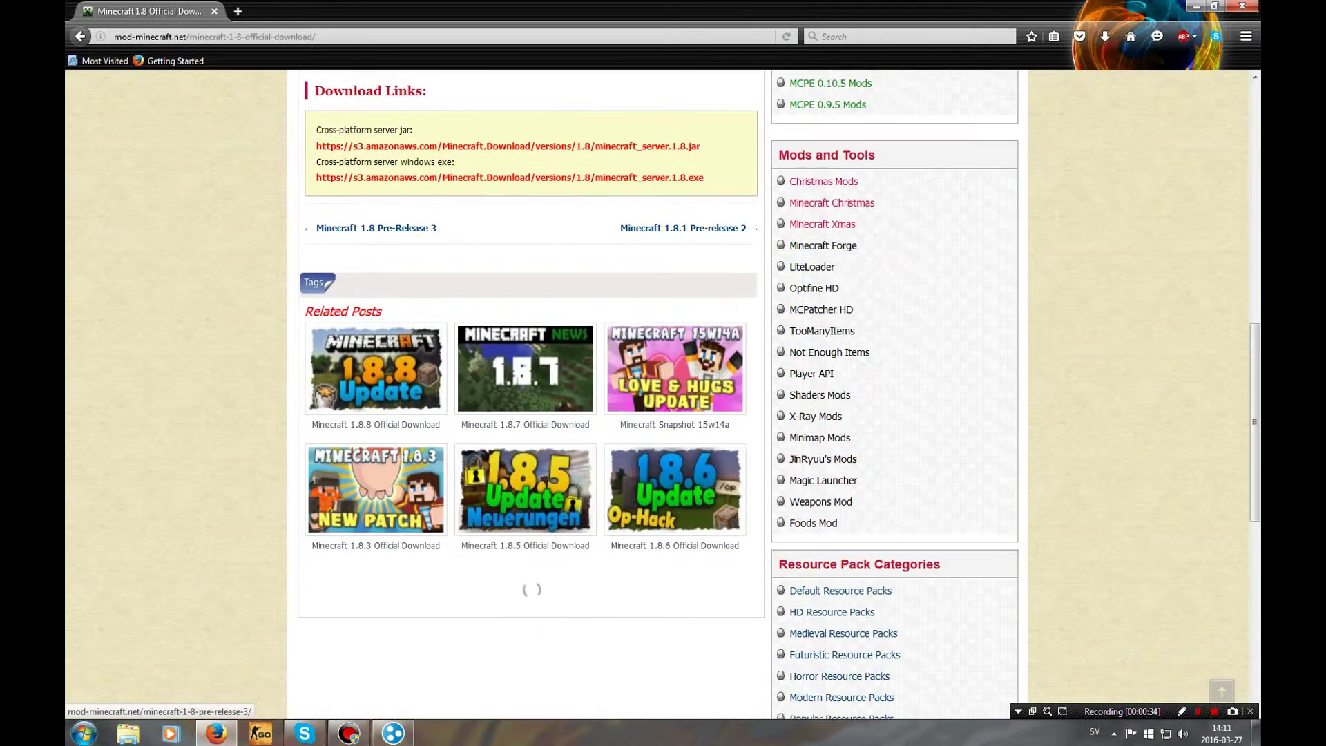
{"action": "left_click", "coordinate": [511, 176]}
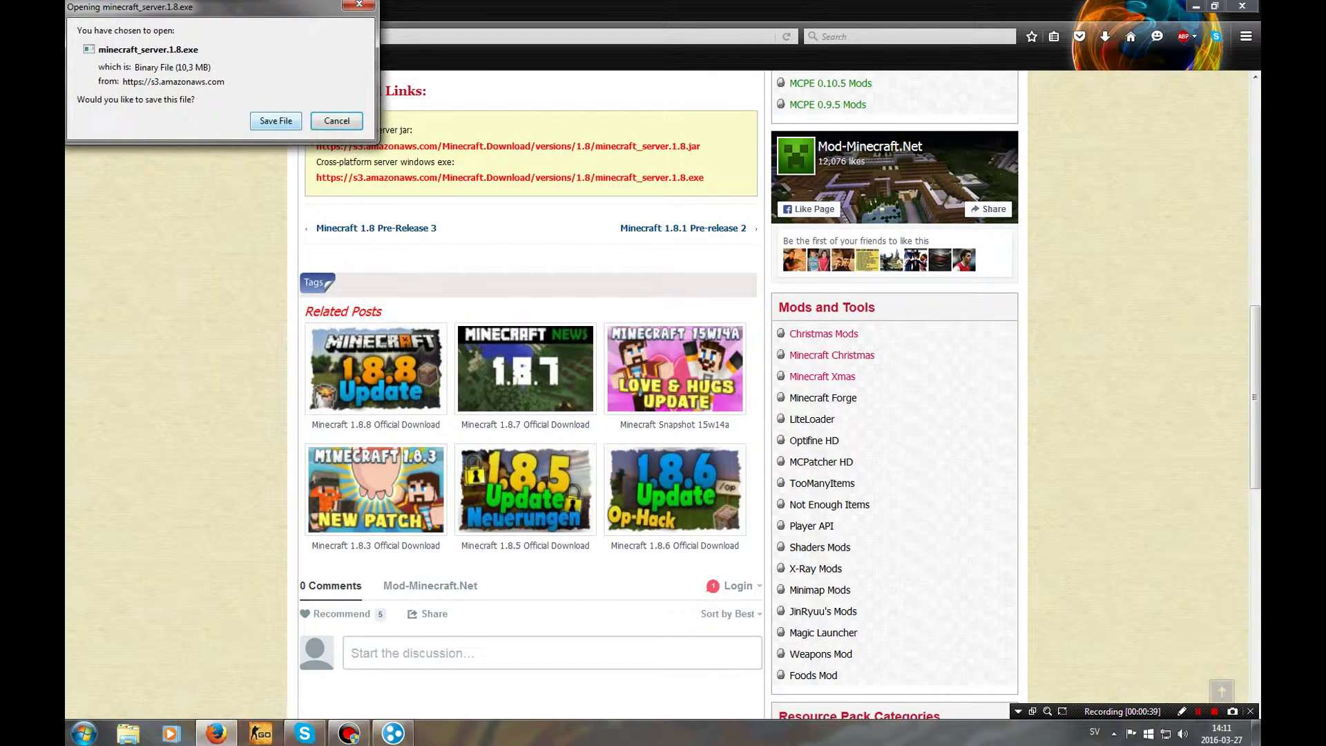
{"action": "key", "text": "Return"}
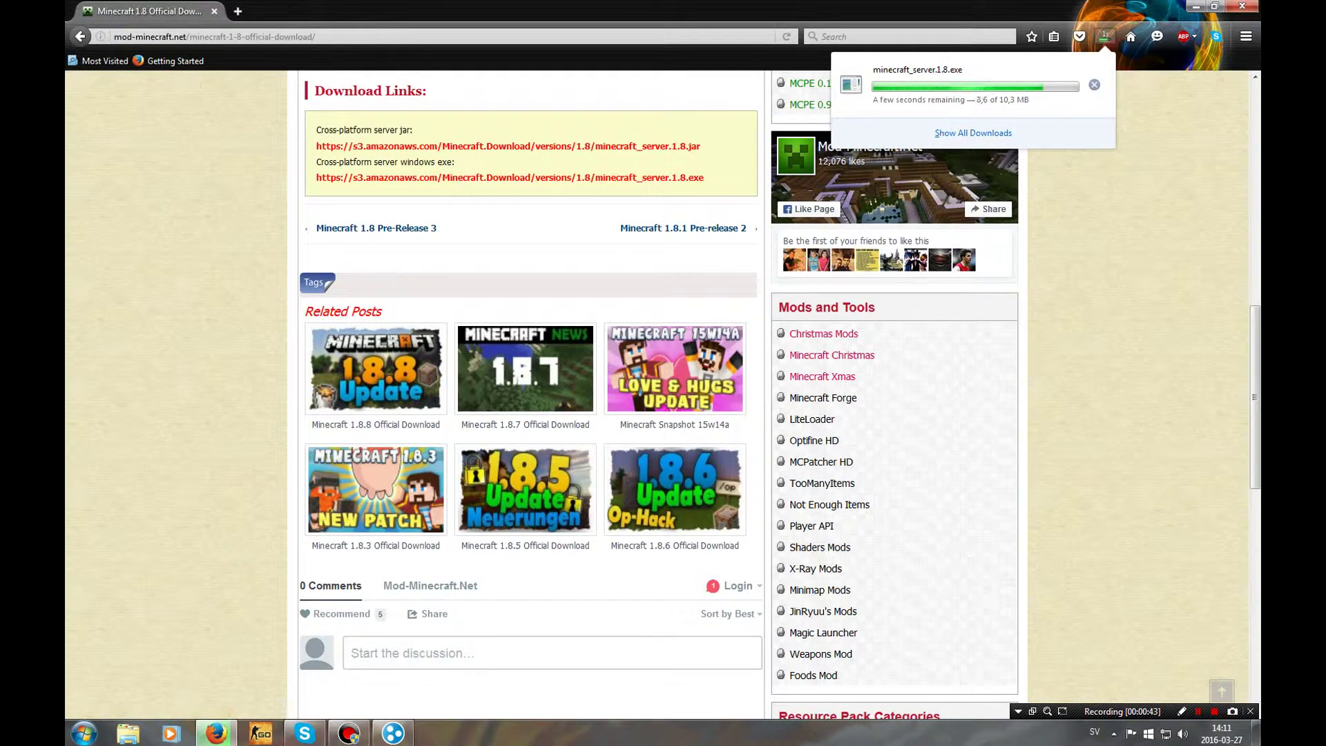
{"action": "key", "text": "super+Down"}
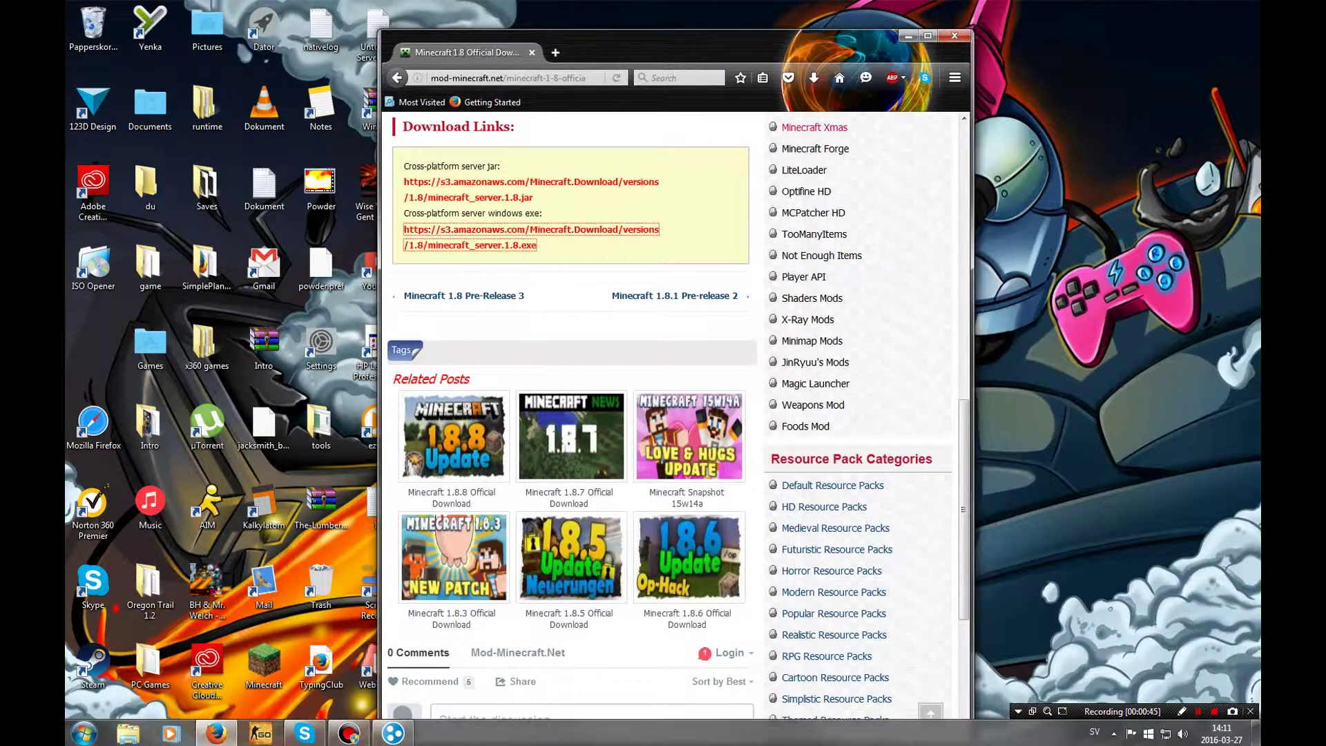
Create a desktop folder named MC Server2 and open the downloaded server file's folder
{"action": "right_click", "coordinate": [1092, 45]}
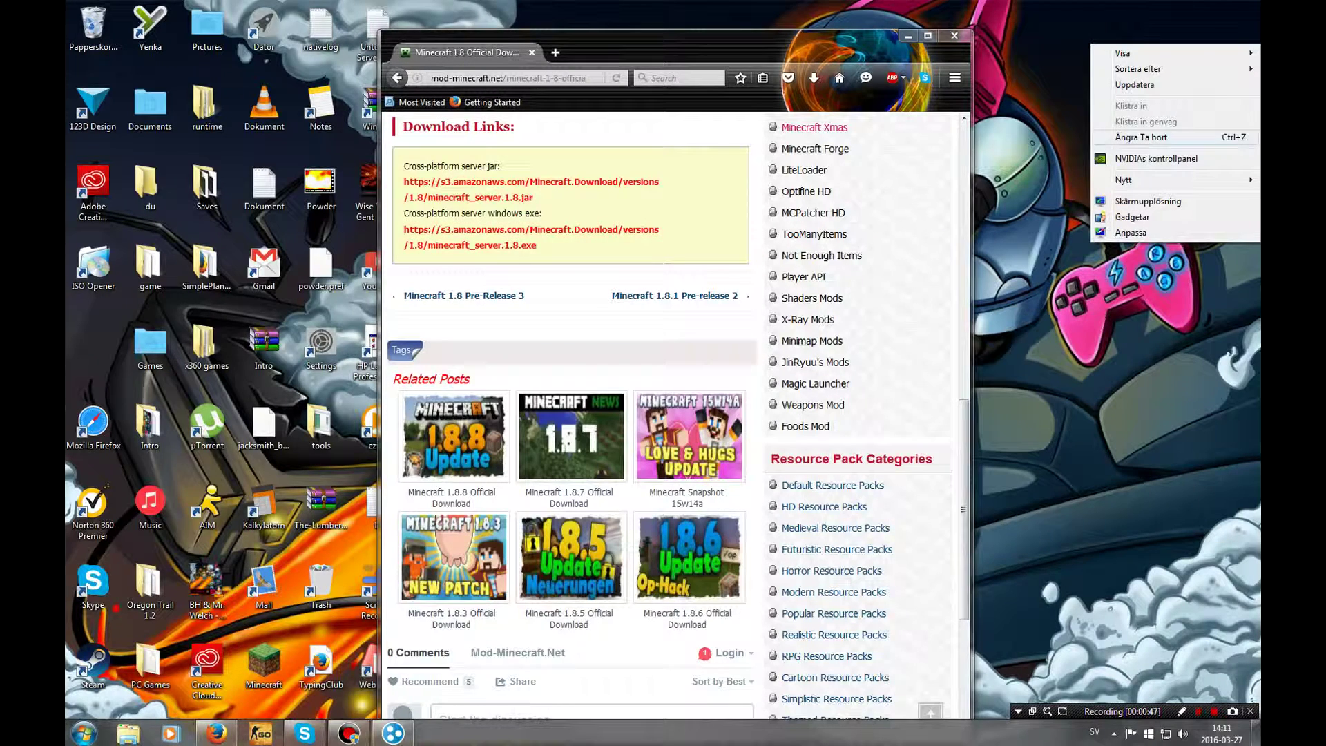
{"action": "mouse_move", "coordinate": [1123, 179]}
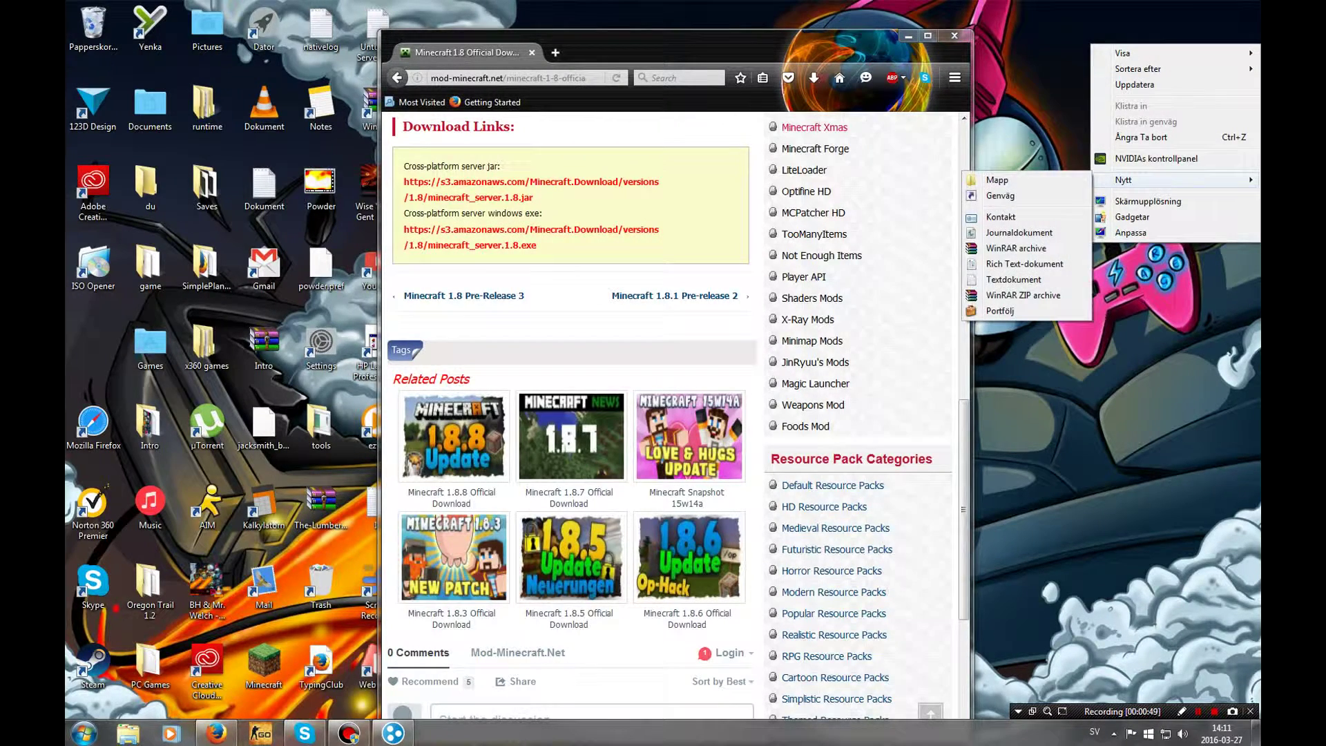
{"action": "left_click", "coordinate": [1001, 180]}
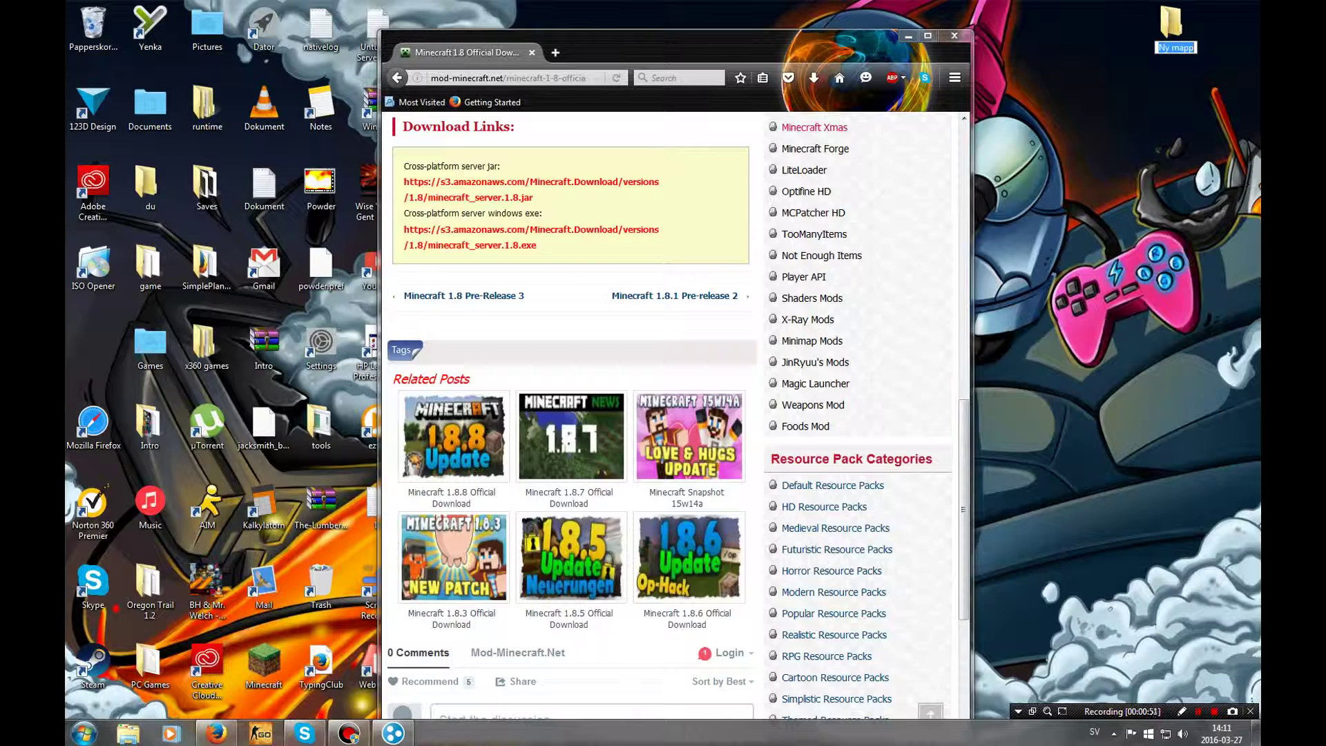
{"action": "type", "text": "MC Server2"}
{"action": "key", "text": "Return"}
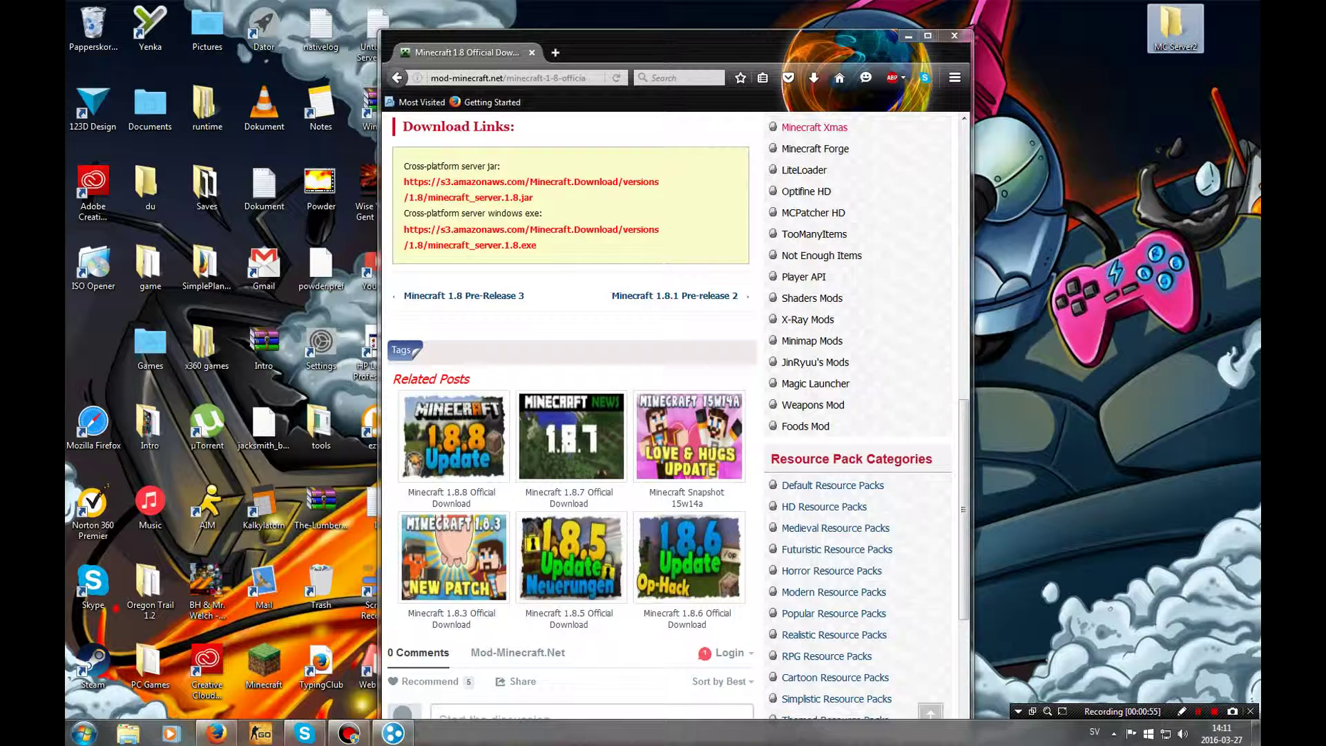
{"action": "left_click", "coordinate": [813, 78]}
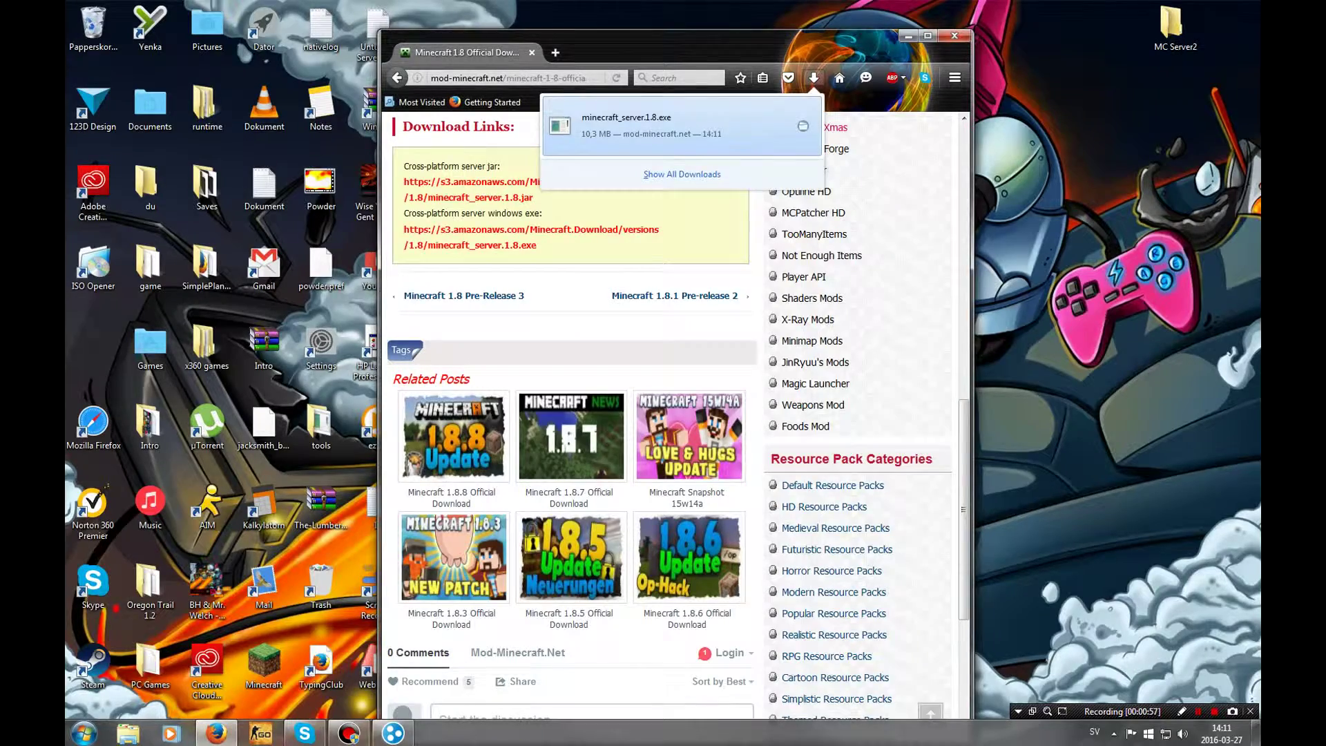
{"action": "left_click", "coordinate": [803, 126]}
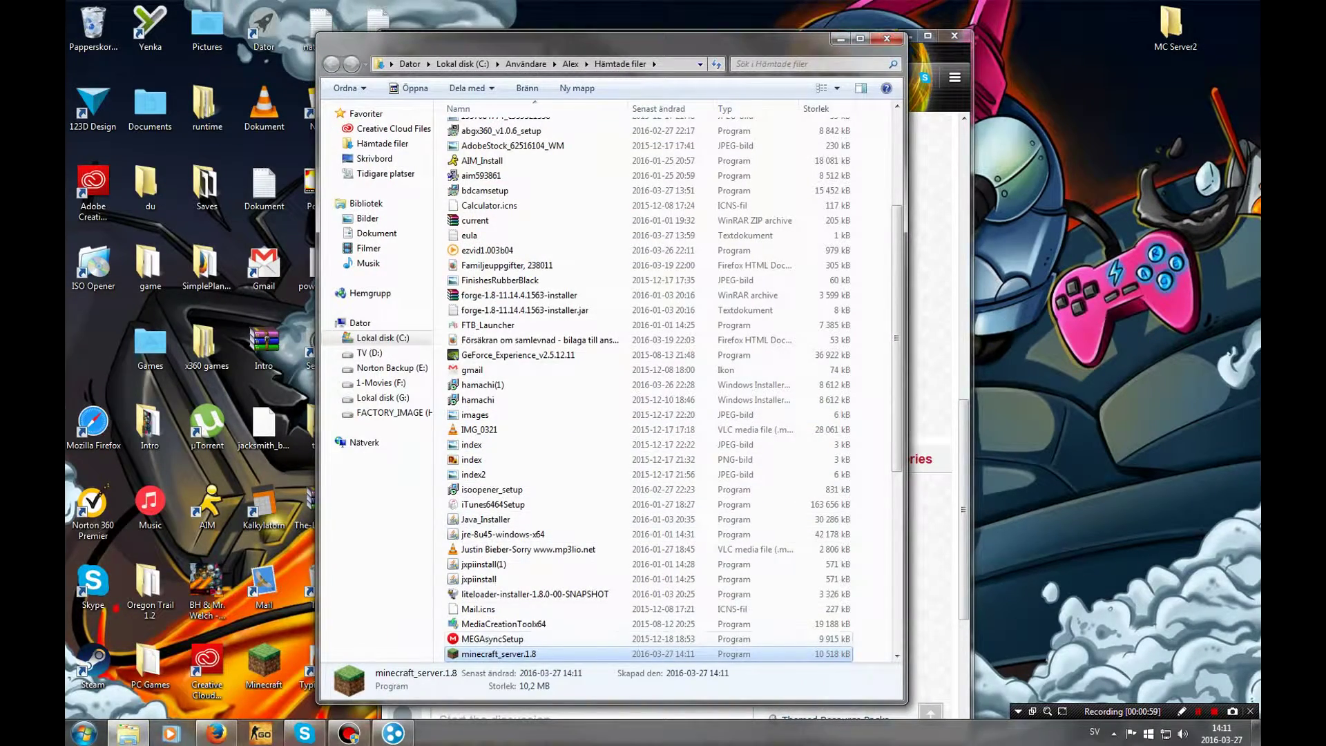
Move minecraft_server.1.8 into MC Server2 and run it once, allowing the security warning
{"action": "left_click_drag", "start_coordinate": [498, 653], "coordinate": [1175, 27]}
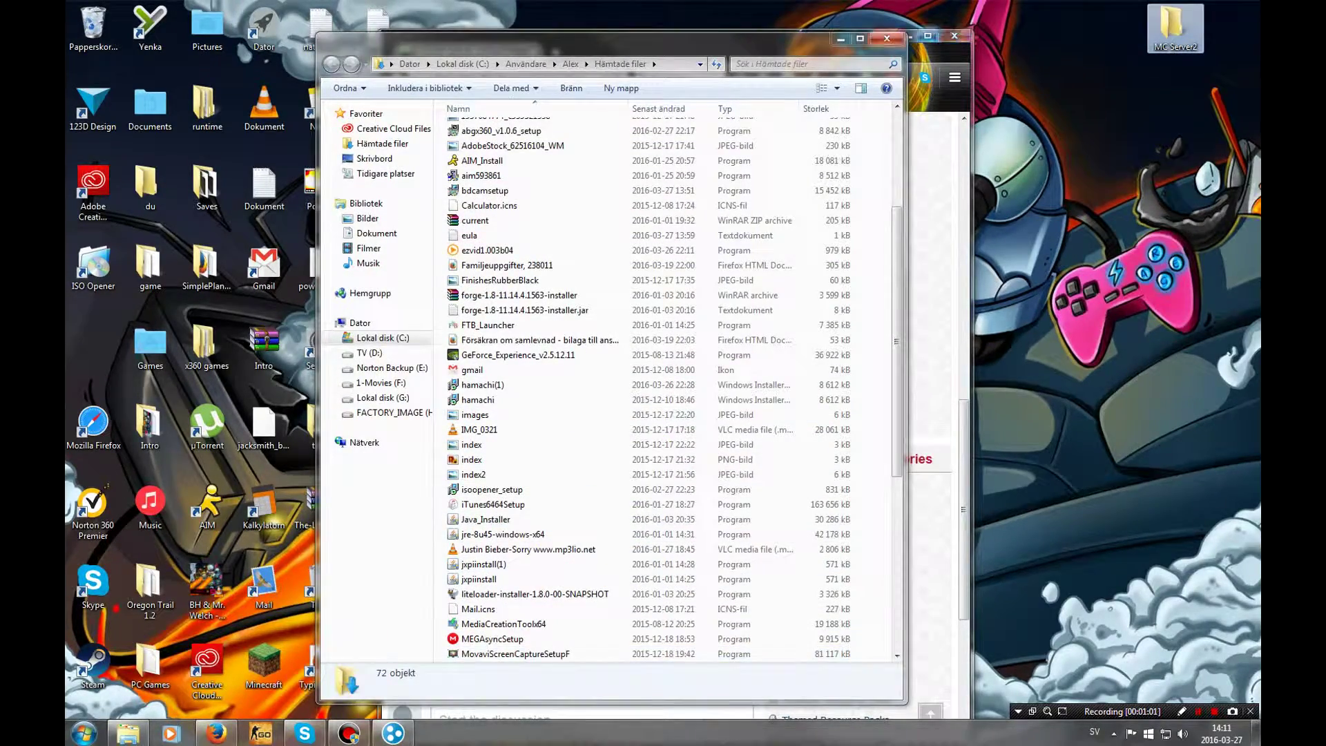
{"action": "double_click", "coordinate": [1174, 28]}
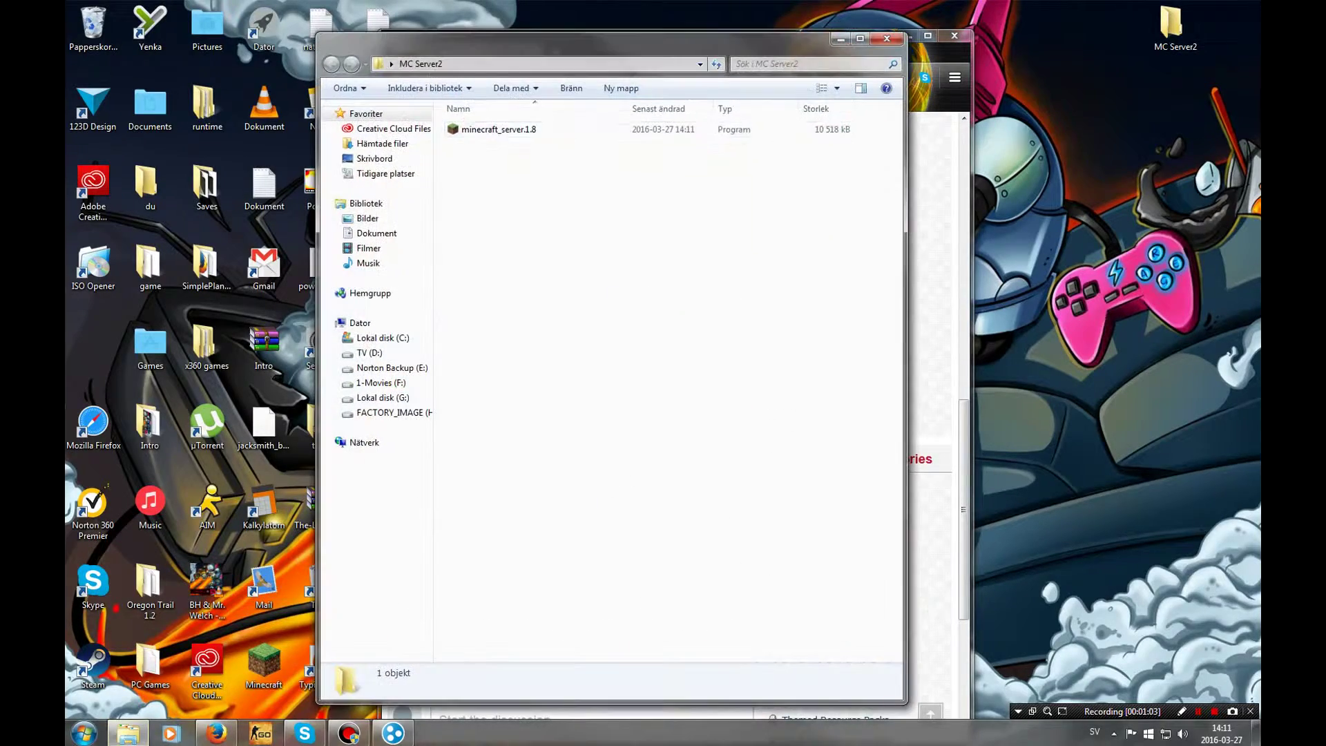
{"action": "double_click", "coordinate": [499, 129]}
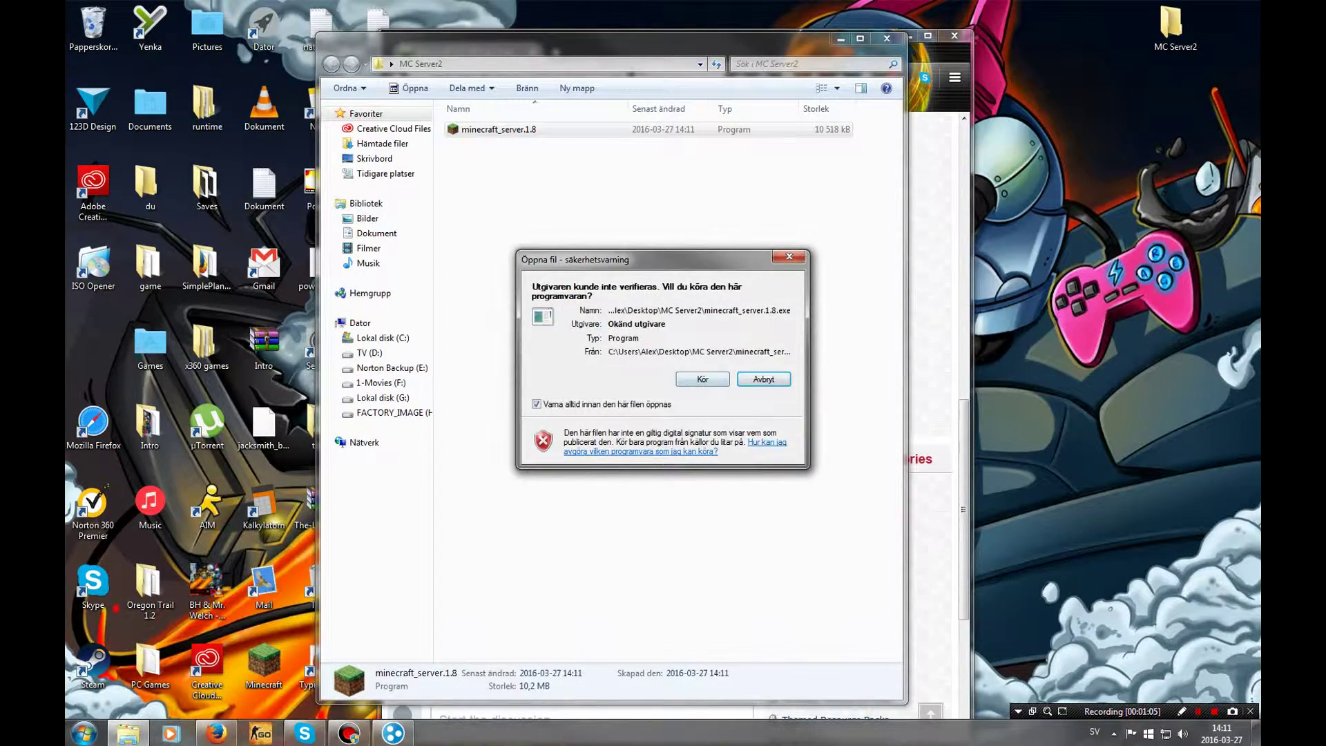
{"action": "left_click", "coordinate": [702, 379]}
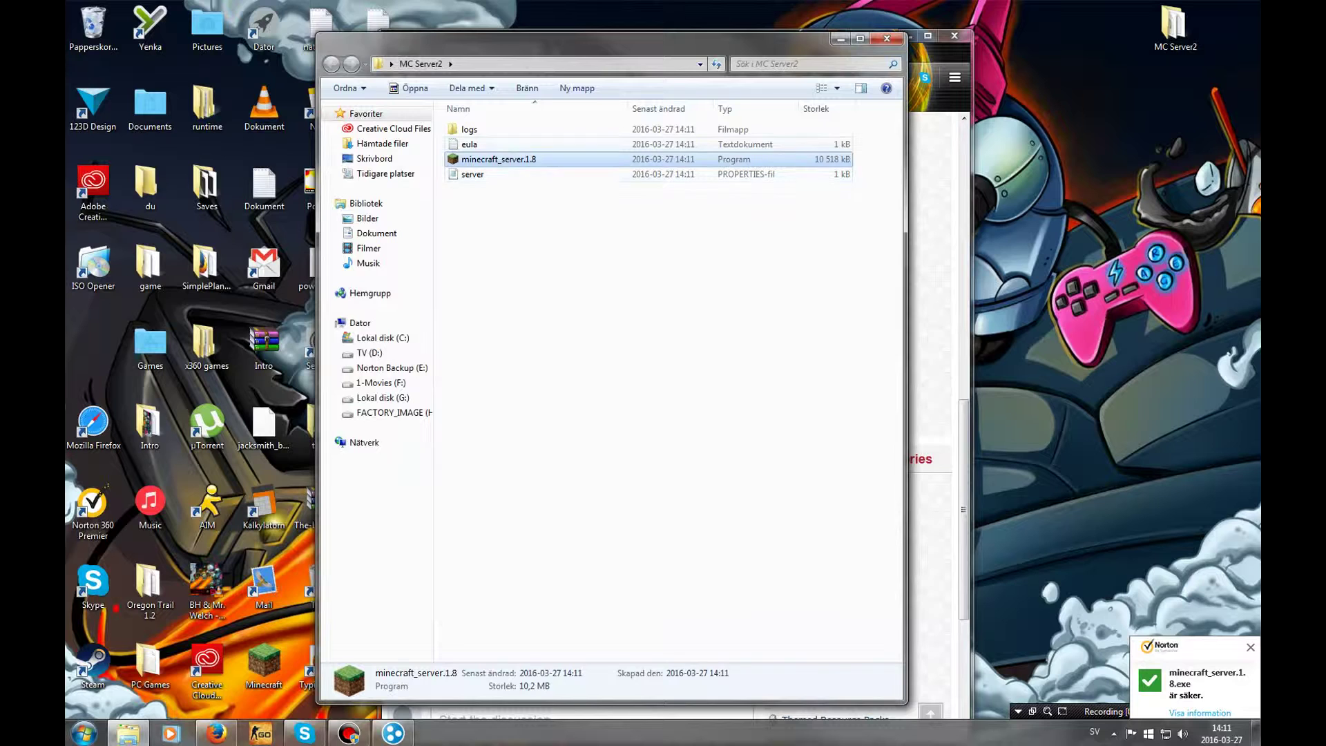
Change eula.txt to eula=true, save it, and run minecraft_server.1.8 again
{"action": "double_click", "coordinate": [469, 144]}
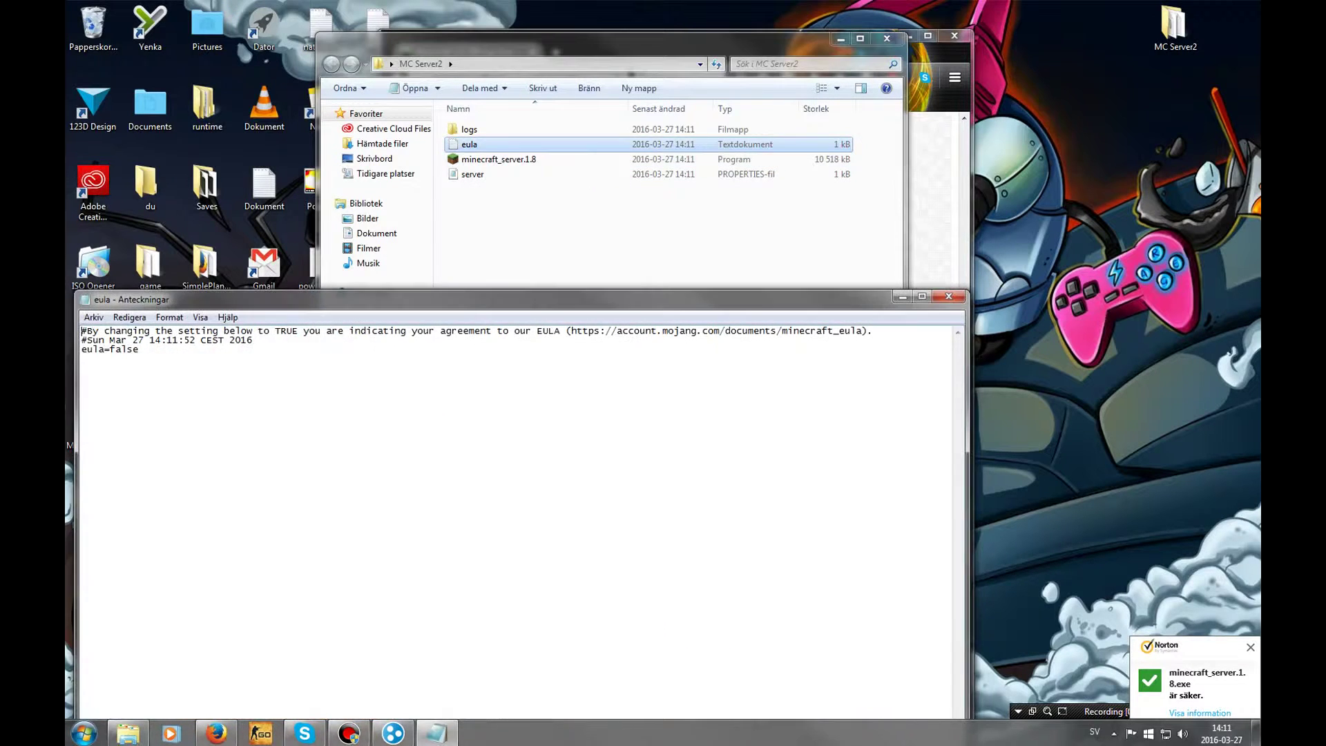
{"action": "left_click_drag", "start_coordinate": [139, 350], "coordinate": [116, 349]}
{"action": "type", "text": "true"}
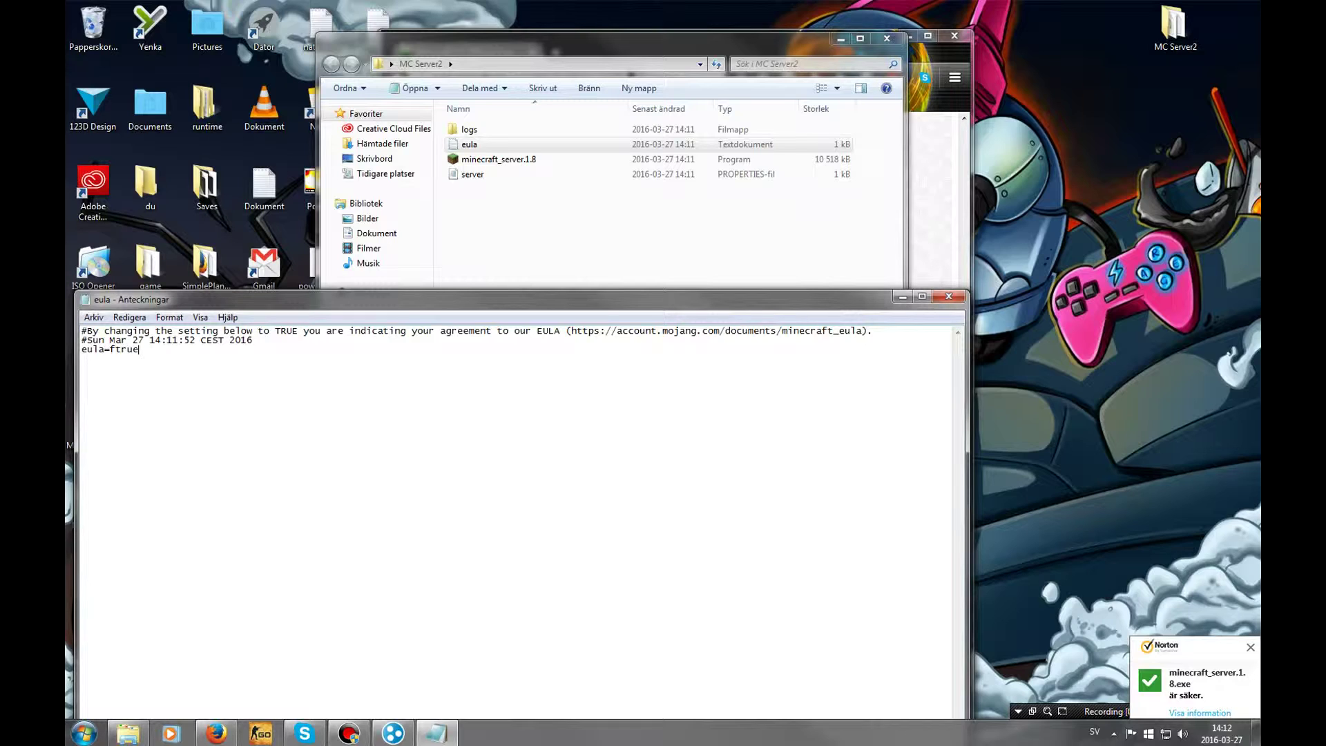
{"action": "key", "text": "BackSpace"}
{"action": "key", "text": "BackSpace"}
{"action": "key", "text": "BackSpace"}
{"action": "key", "text": "BackSpace"}
{"action": "type", "text": "true"}
{"action": "left_click", "coordinate": [948, 296]}
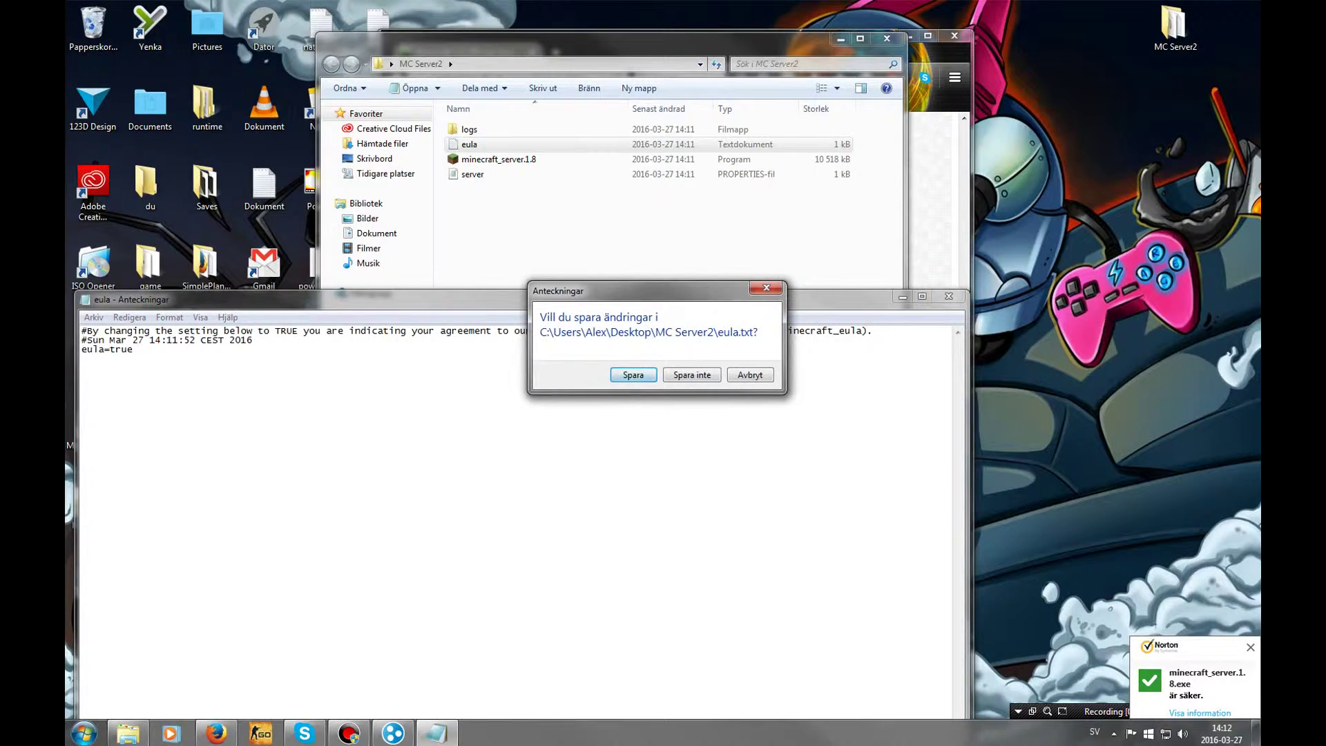
{"action": "key", "text": "Return"}
{"action": "double_click", "coordinate": [498, 159]}
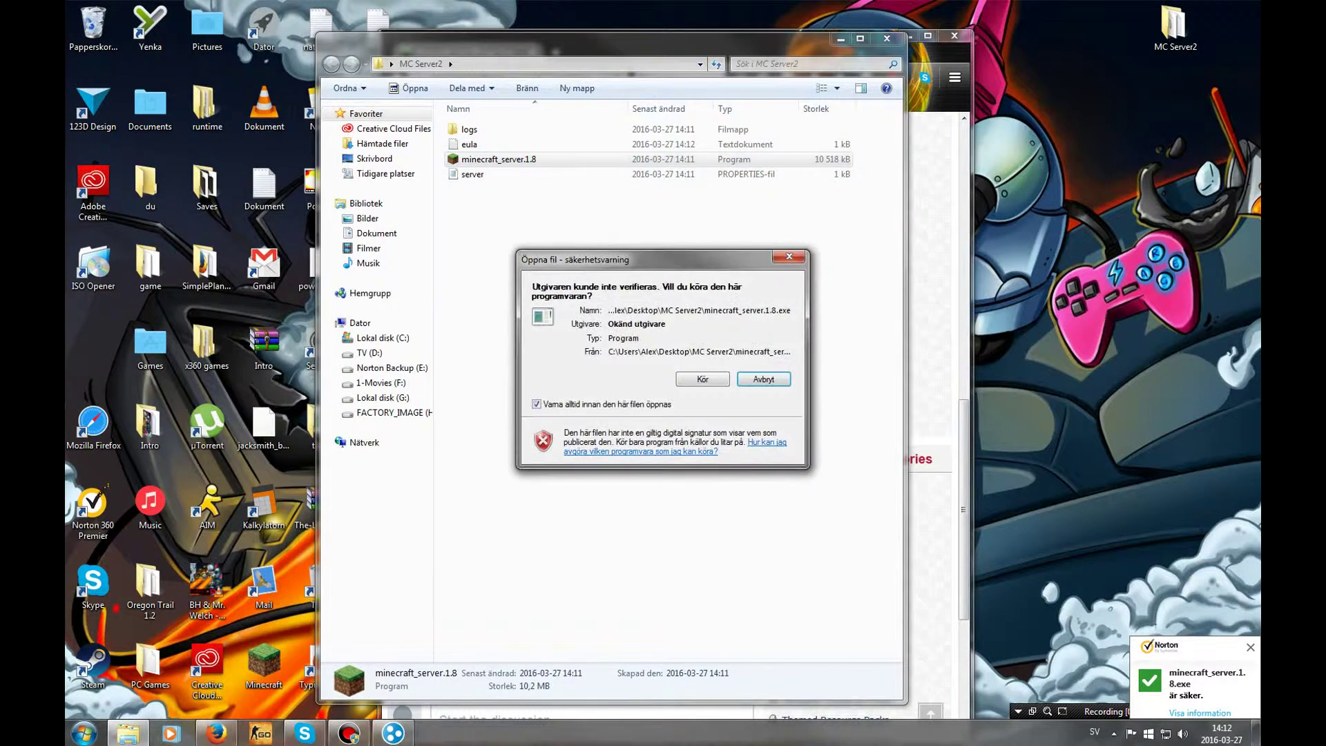
{"action": "left_click", "coordinate": [702, 379]}
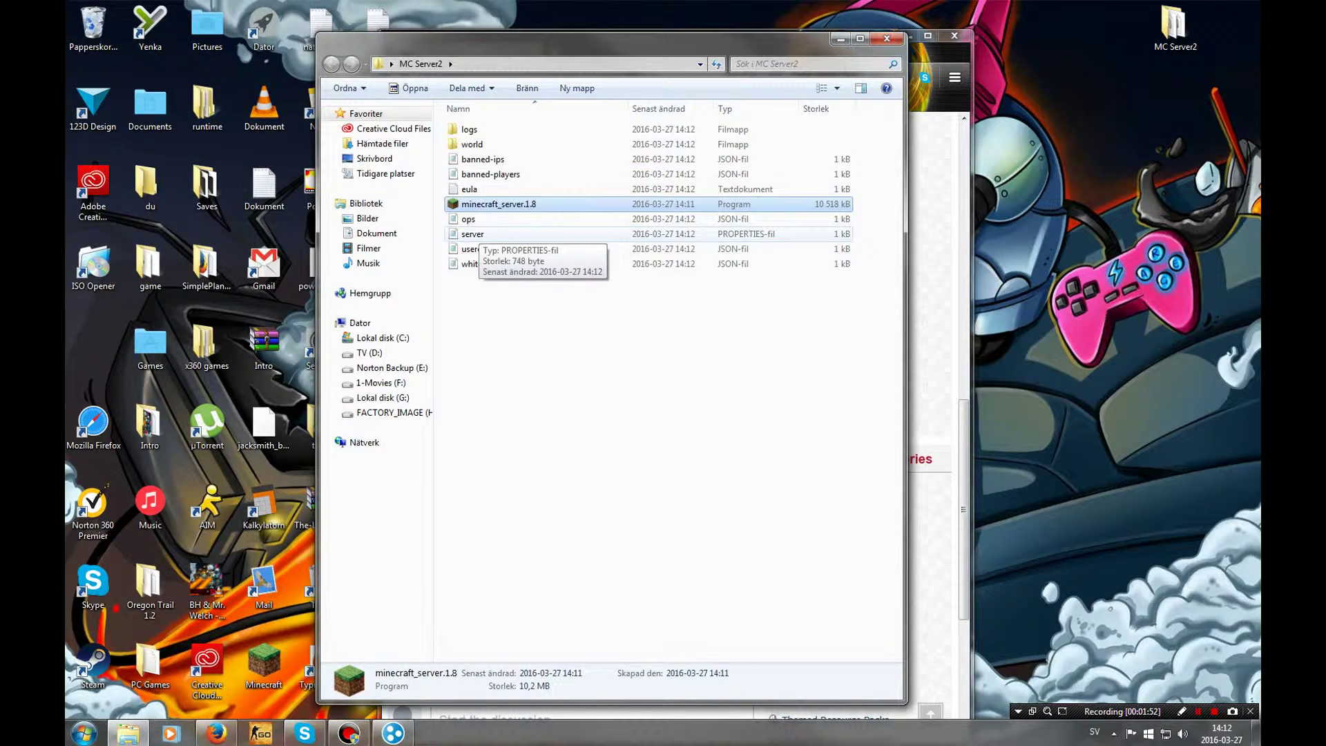
Visit vpn.net, start then dismiss the Hamachi installer download, and close Firefox
{"action": "key", "text": "alt+Tab"}
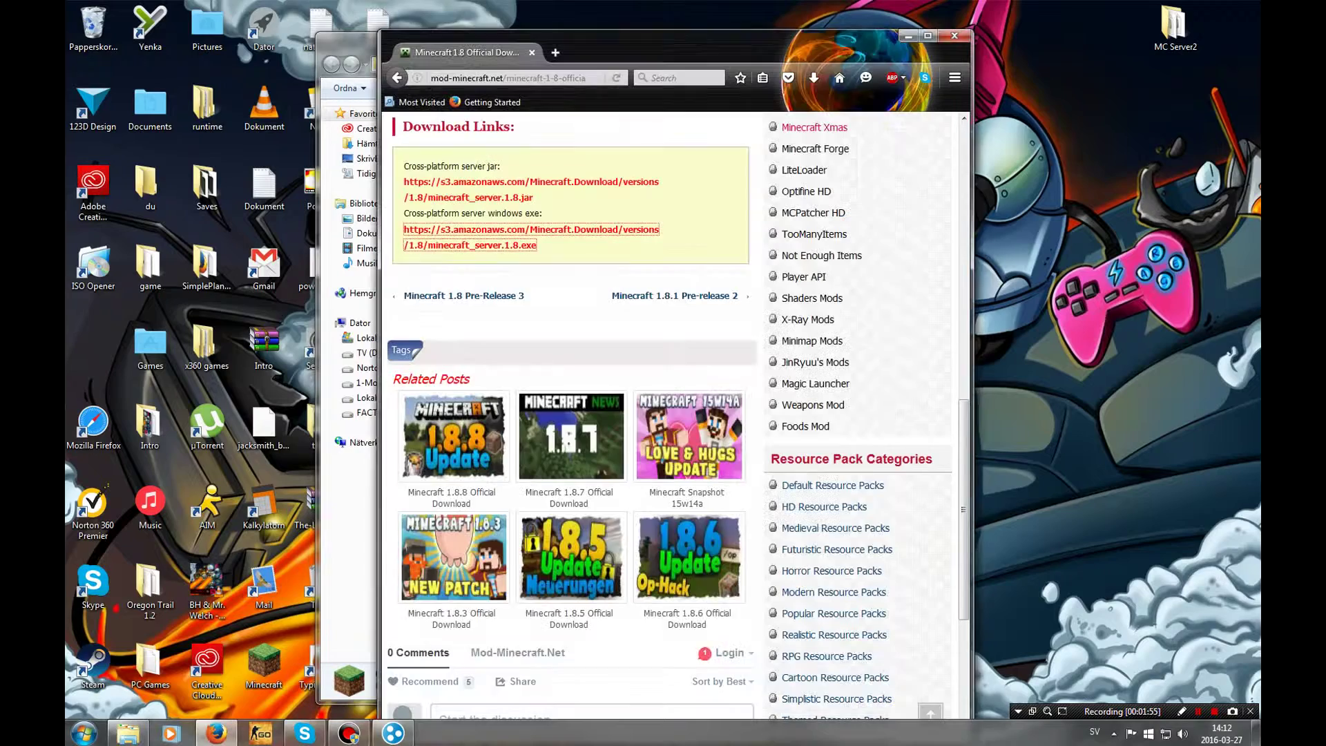
{"action": "key", "text": "ctrl+l"}
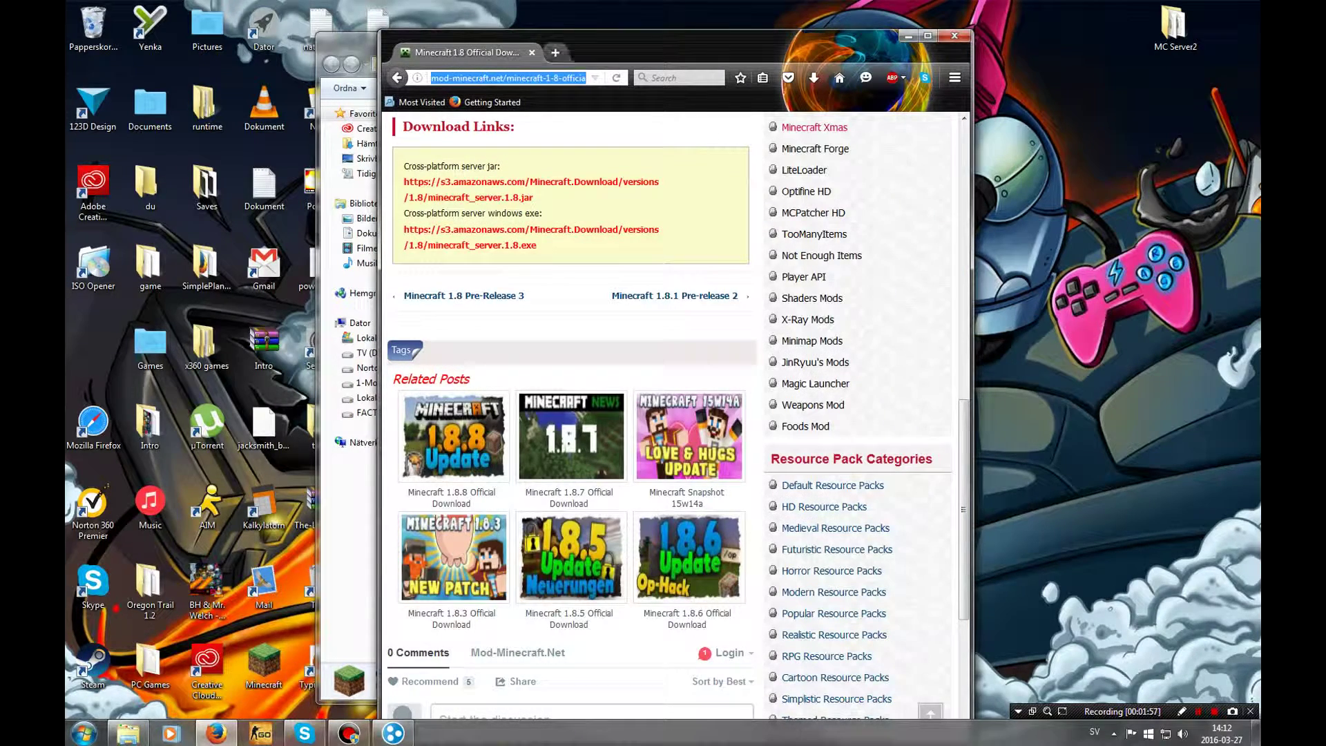
{"action": "type", "text": "vpn"}
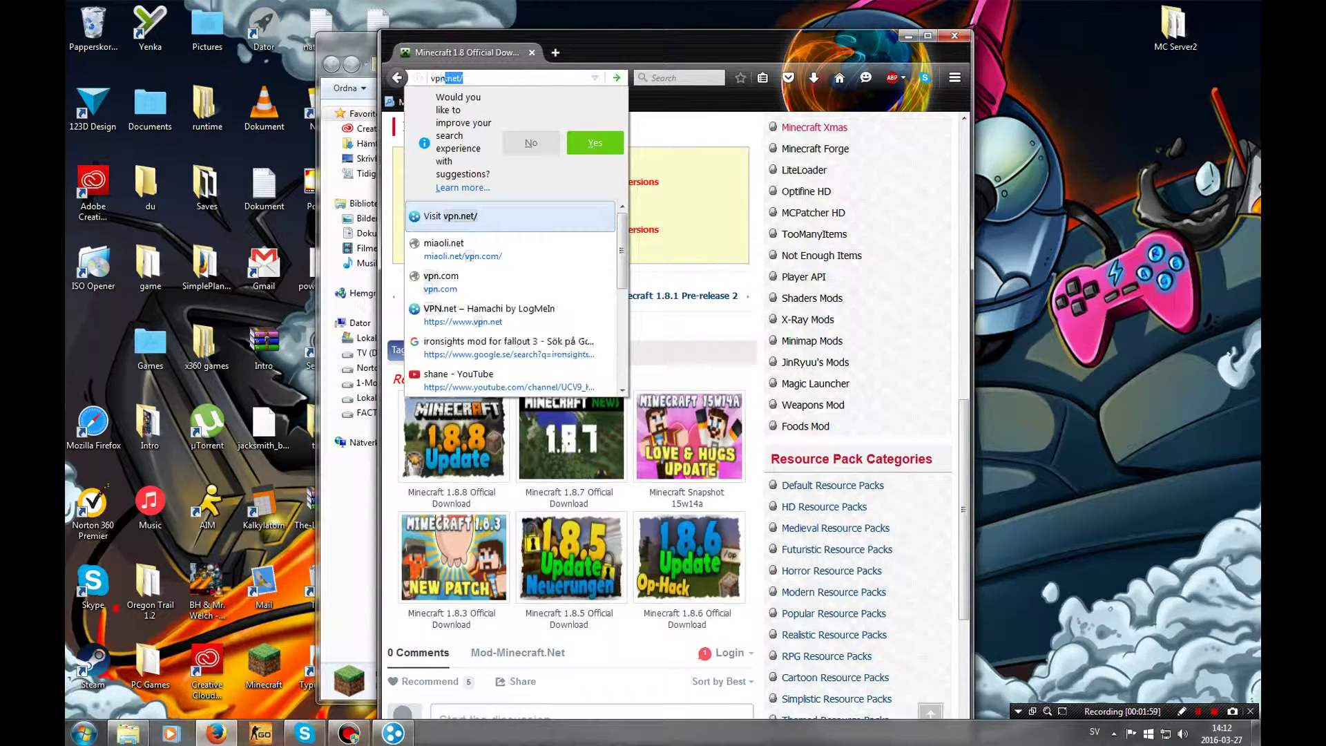
{"action": "type", "text": ".n"}
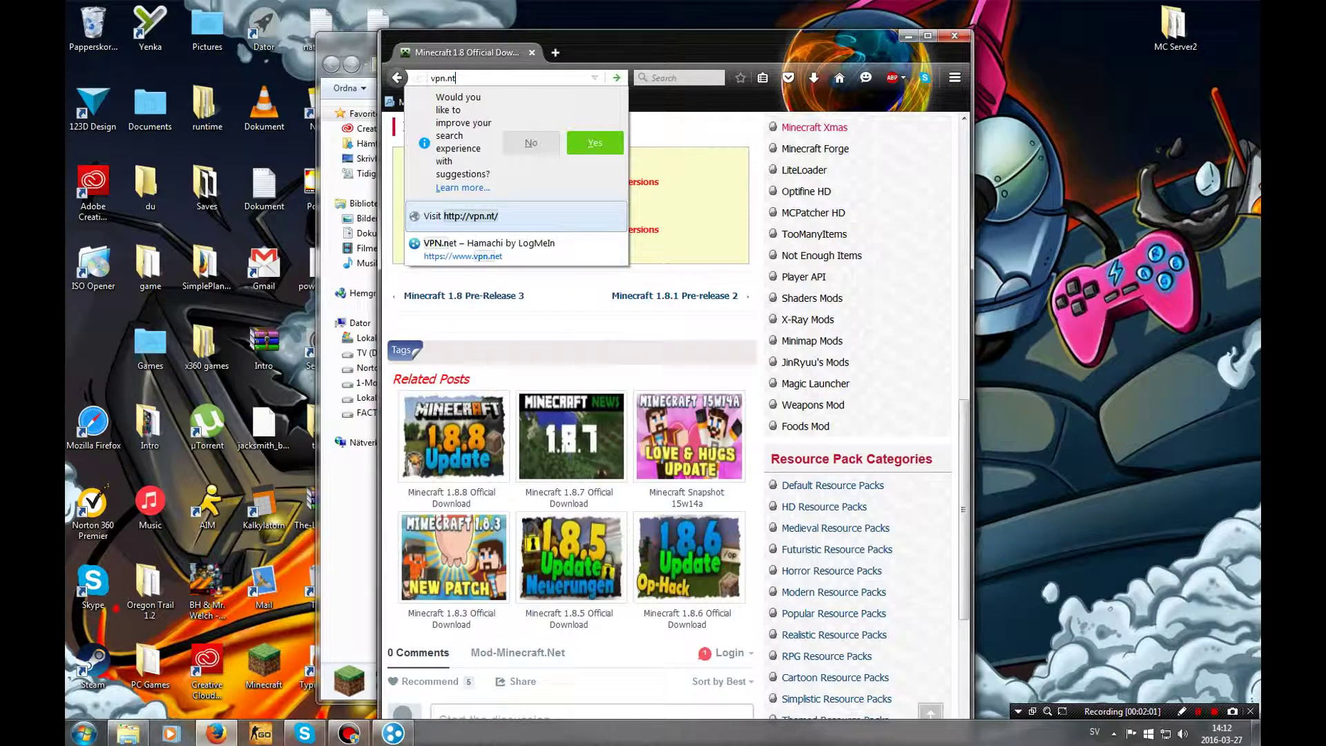
{"action": "type", "text": "et"}
{"action": "key", "text": "Return"}
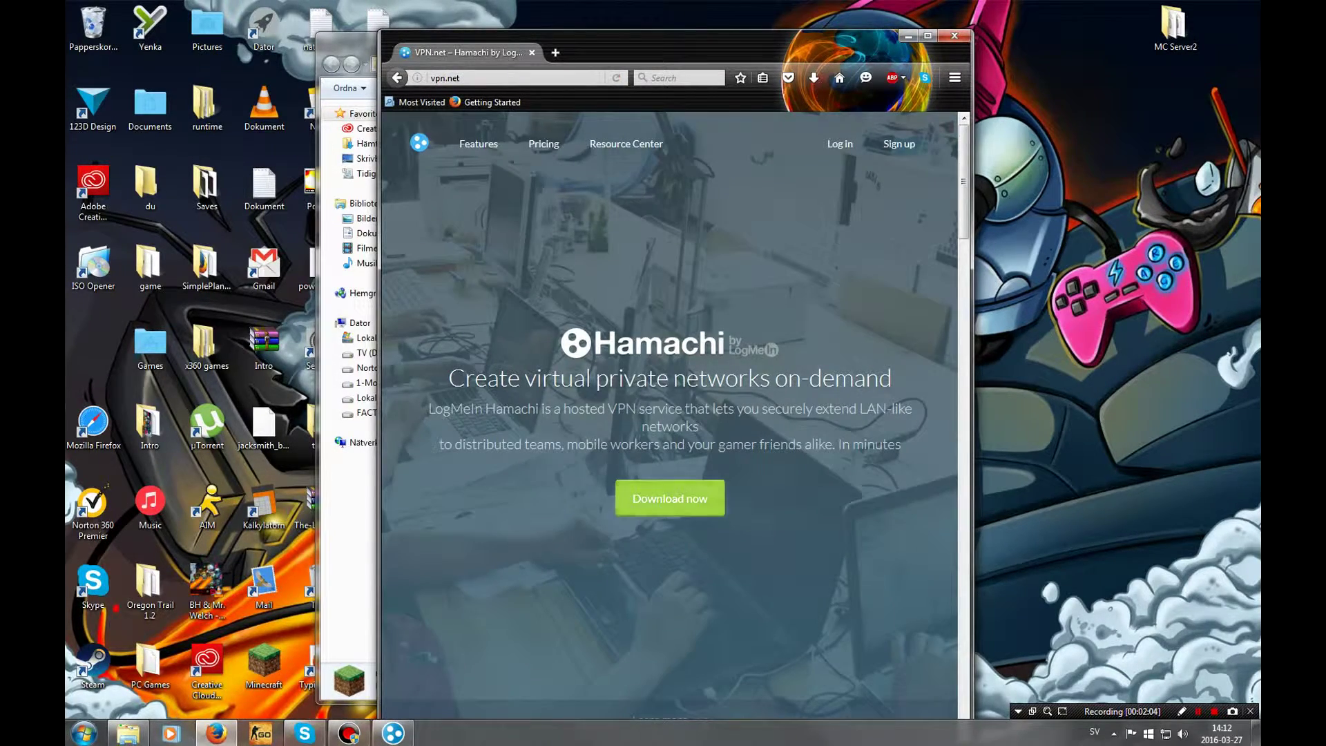
{"action": "left_click", "coordinate": [663, 508]}
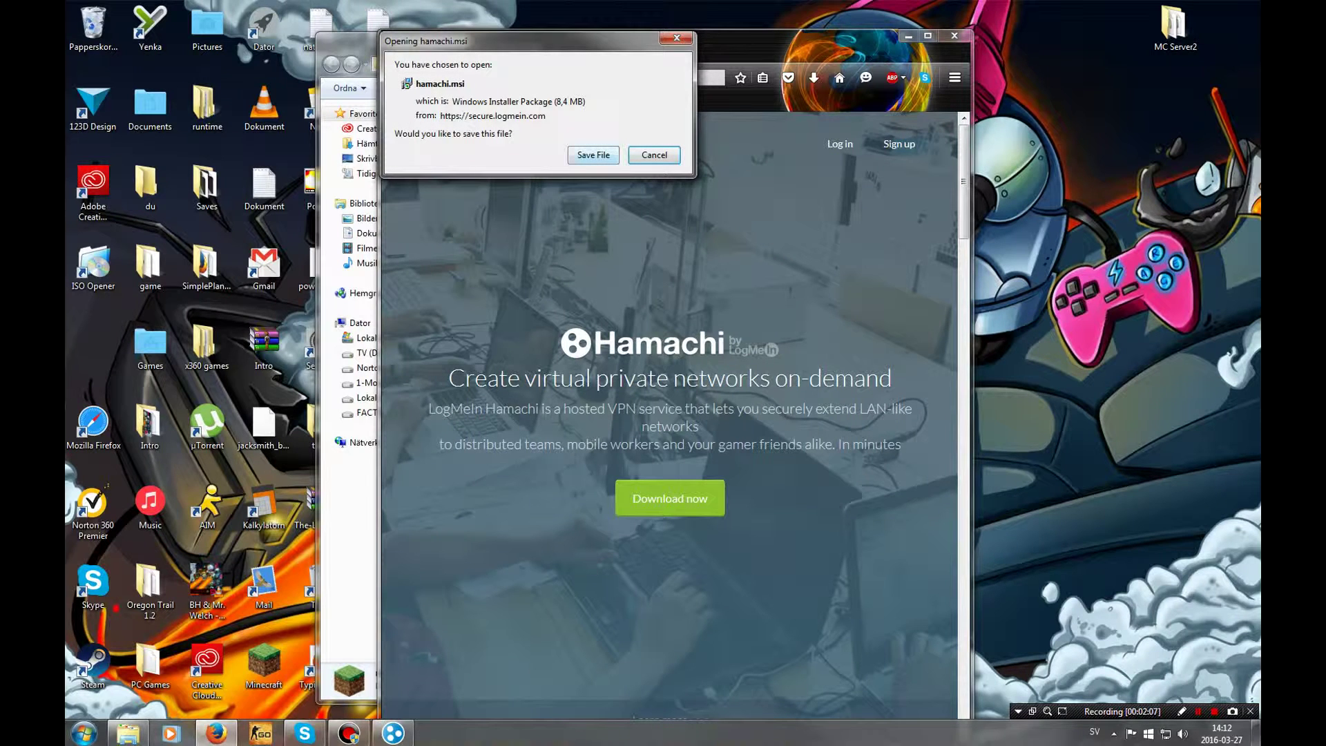
{"action": "left_click", "coordinate": [654, 155]}
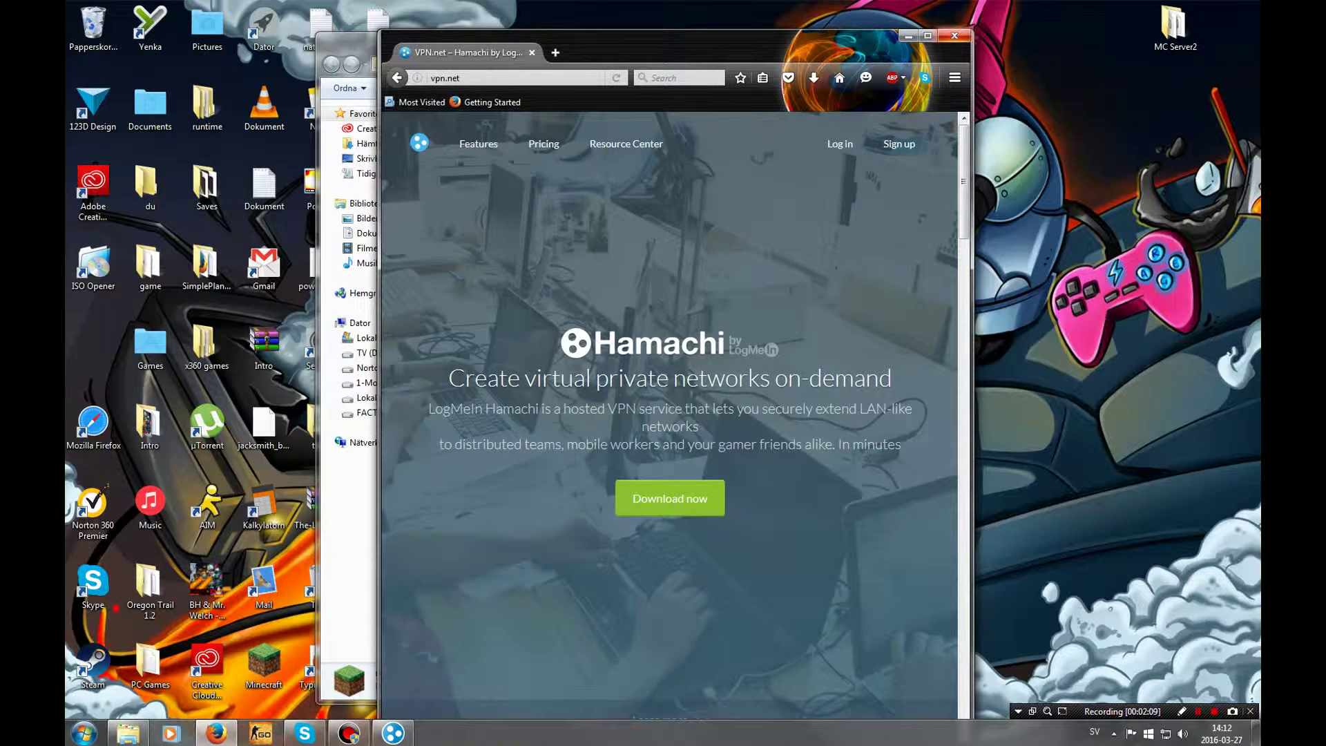
{"action": "left_click", "coordinate": [960, 36]}
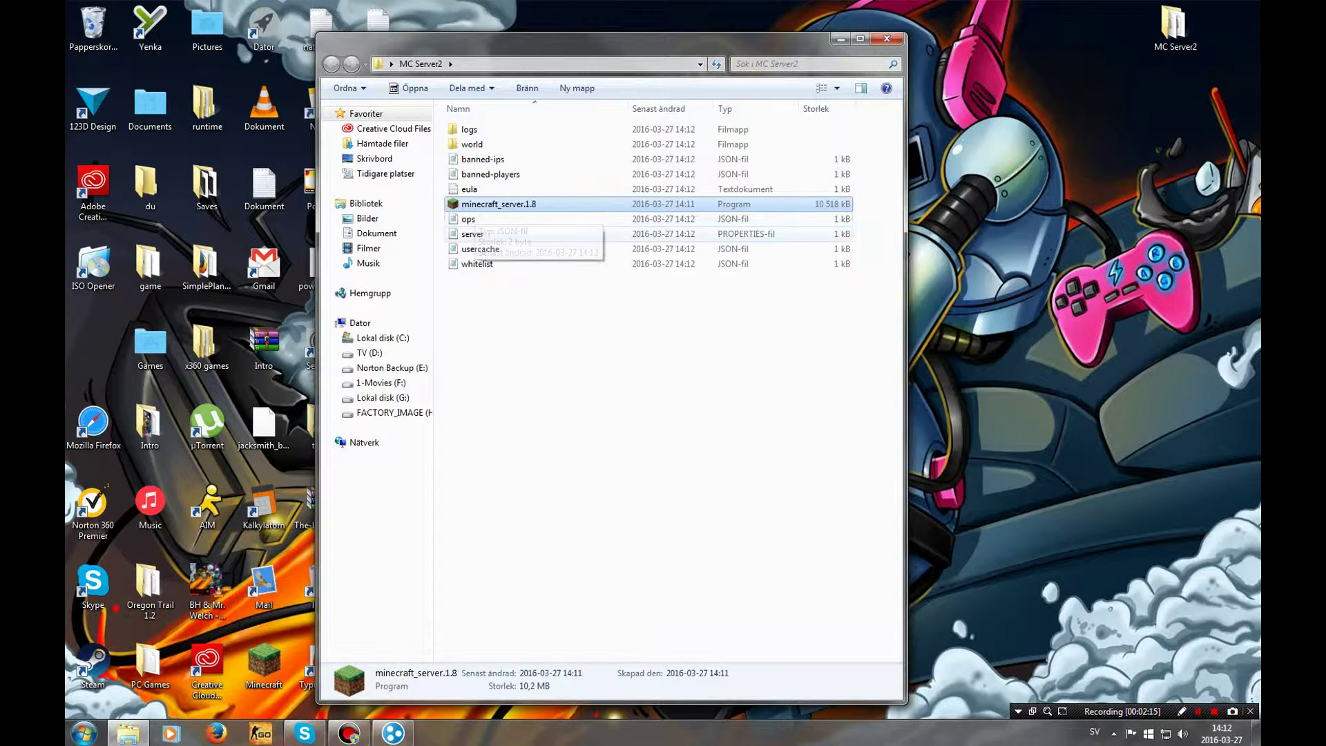
Launch Hamachi and delete the existing network
{"action": "left_click_drag", "start_coordinate": [594, 38], "coordinate": [313, 76]}
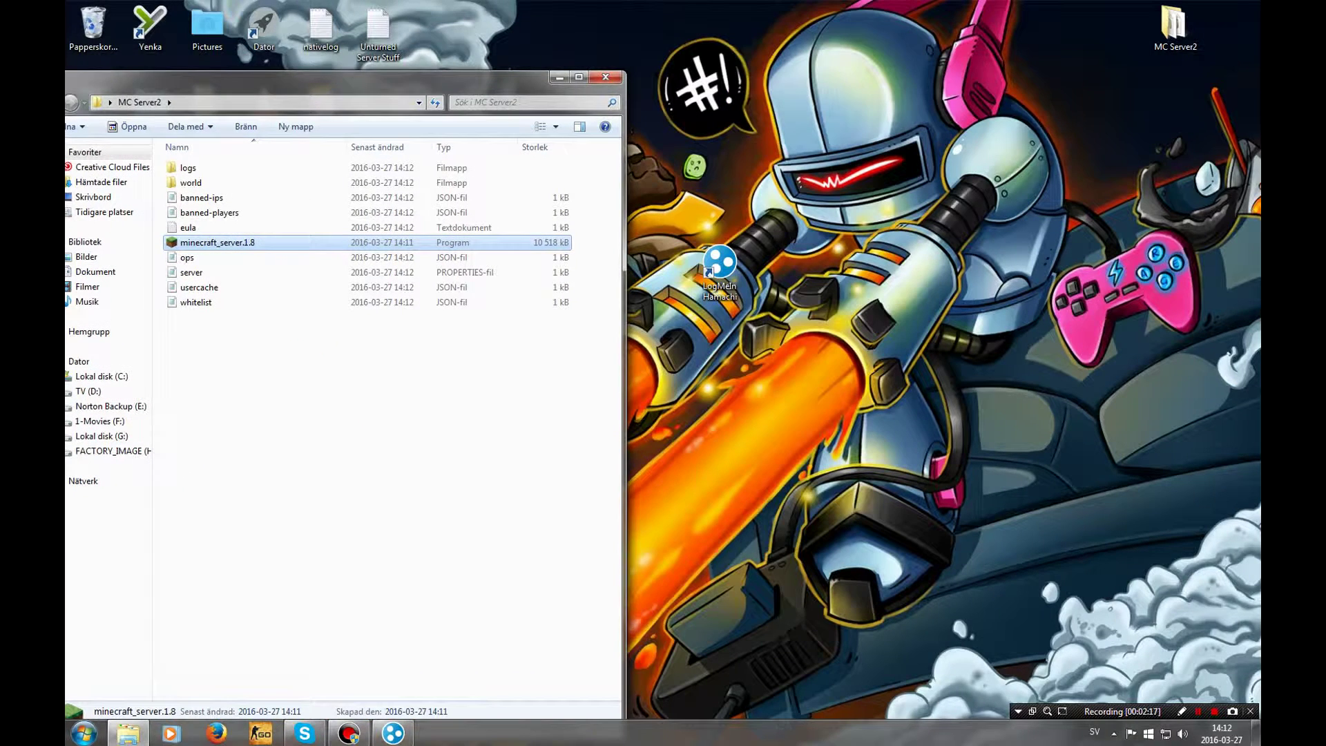
{"action": "double_click", "coordinate": [719, 266]}
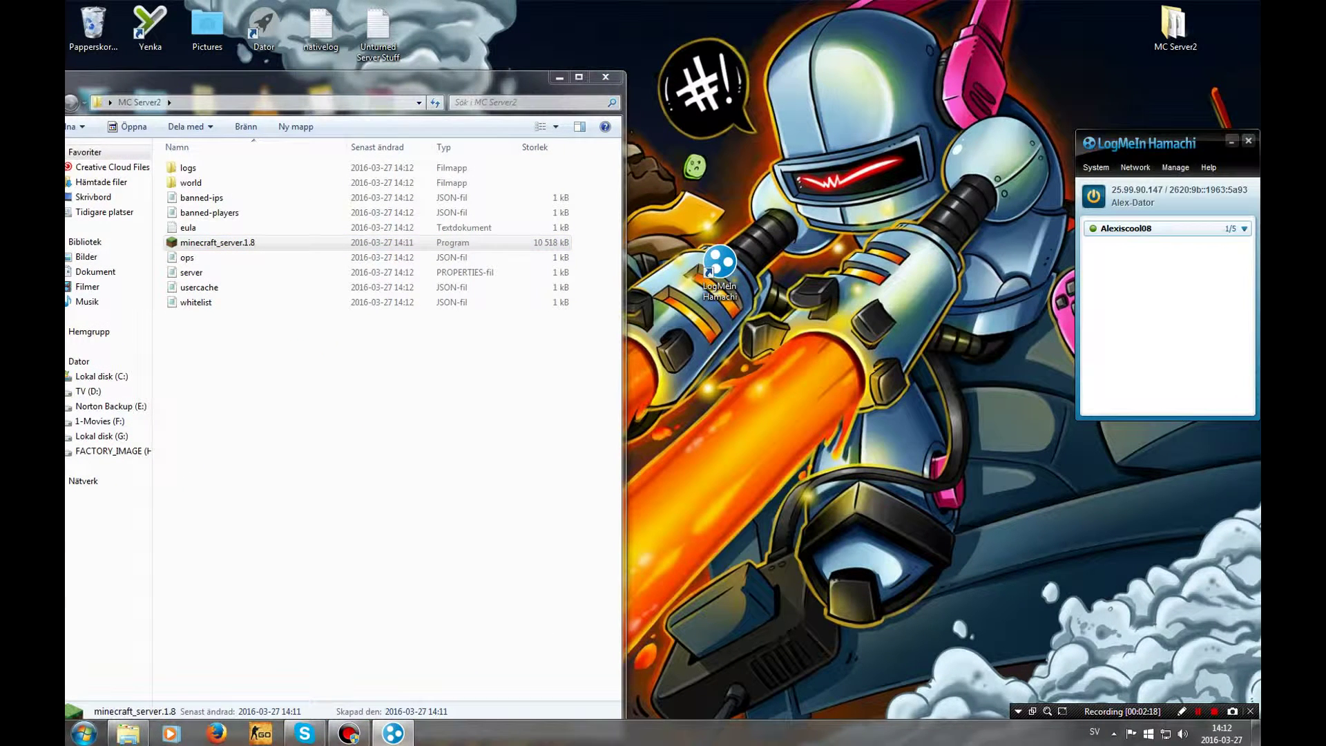
{"action": "right_click", "coordinate": [1133, 228]}
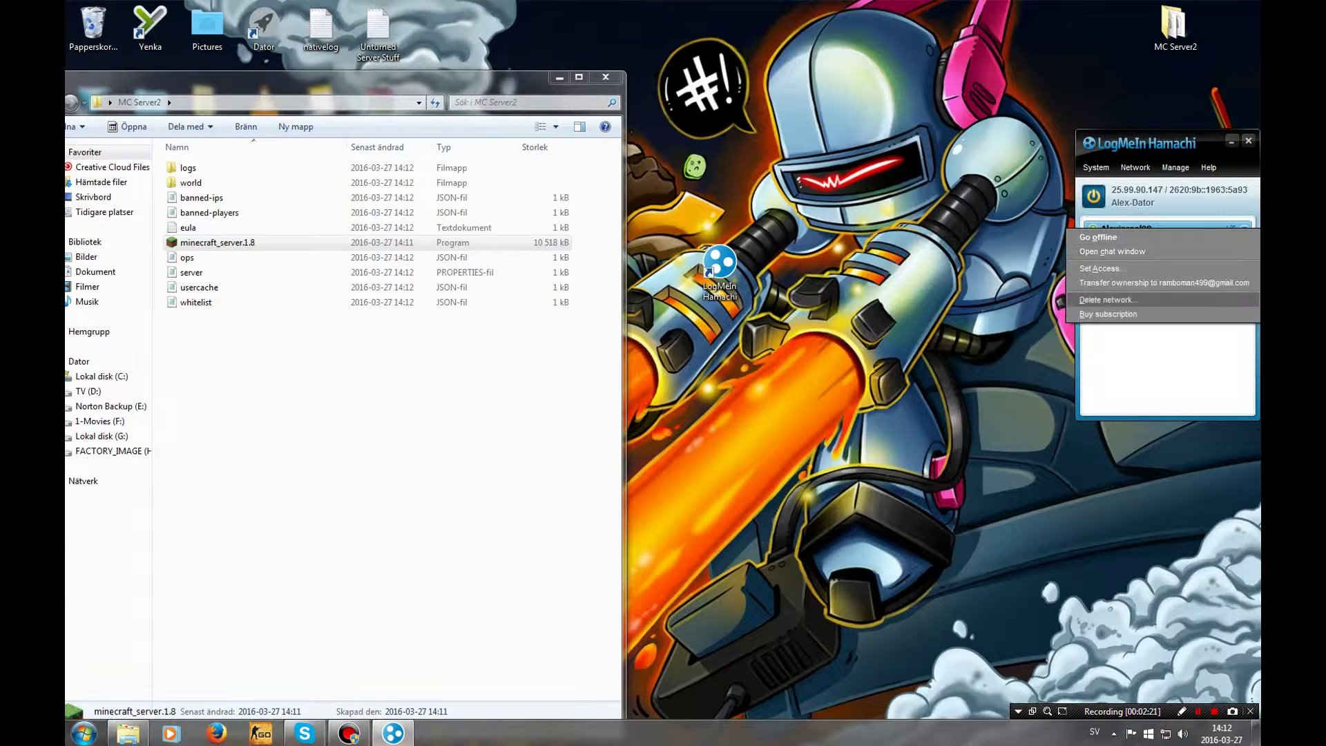
{"action": "left_click", "coordinate": [1108, 300]}
{"action": "key", "text": "Return"}
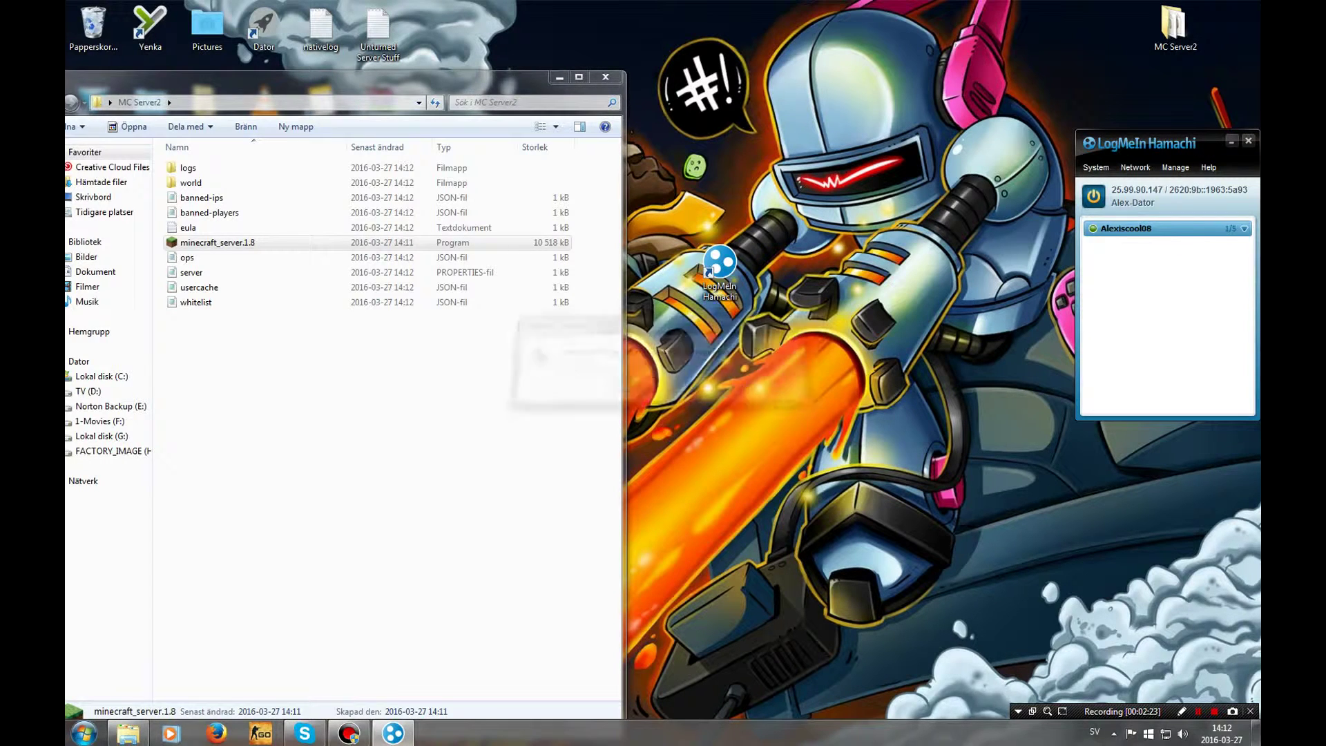
Create a new Hamachi network with a network ID and confirmed password
{"action": "left_click", "coordinate": [1167, 309]}
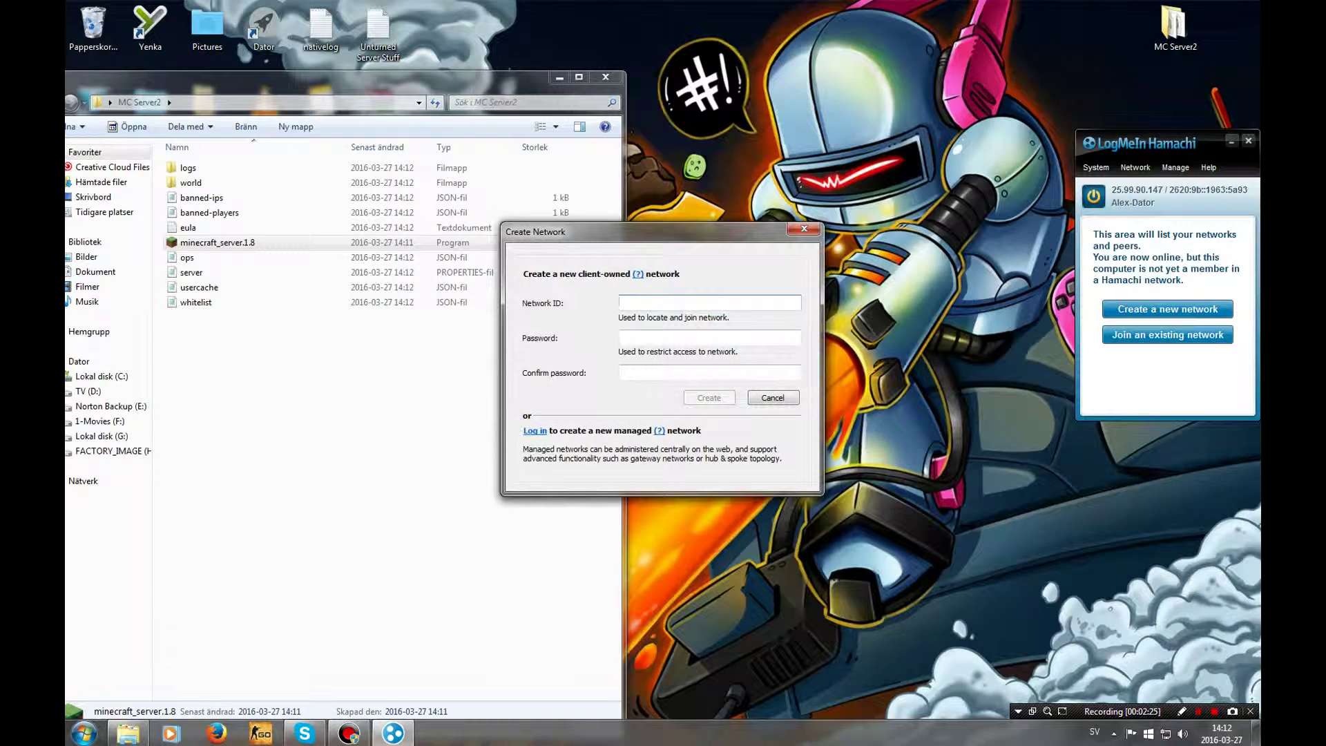
{"action": "type", "text": "Alexiscool08•••••••"}
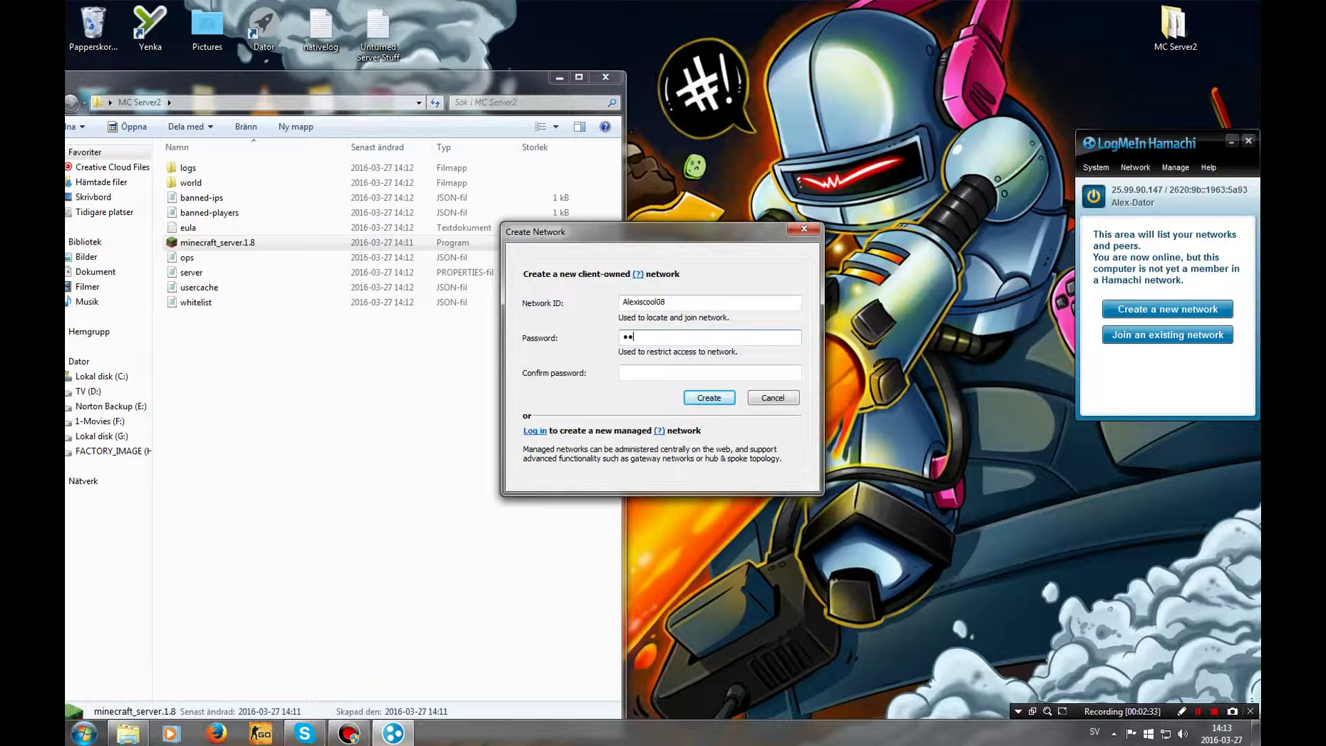
{"action": "type", "text": "•"}
{"action": "key", "text": "Tab"}
{"action": "type", "text": "••"}
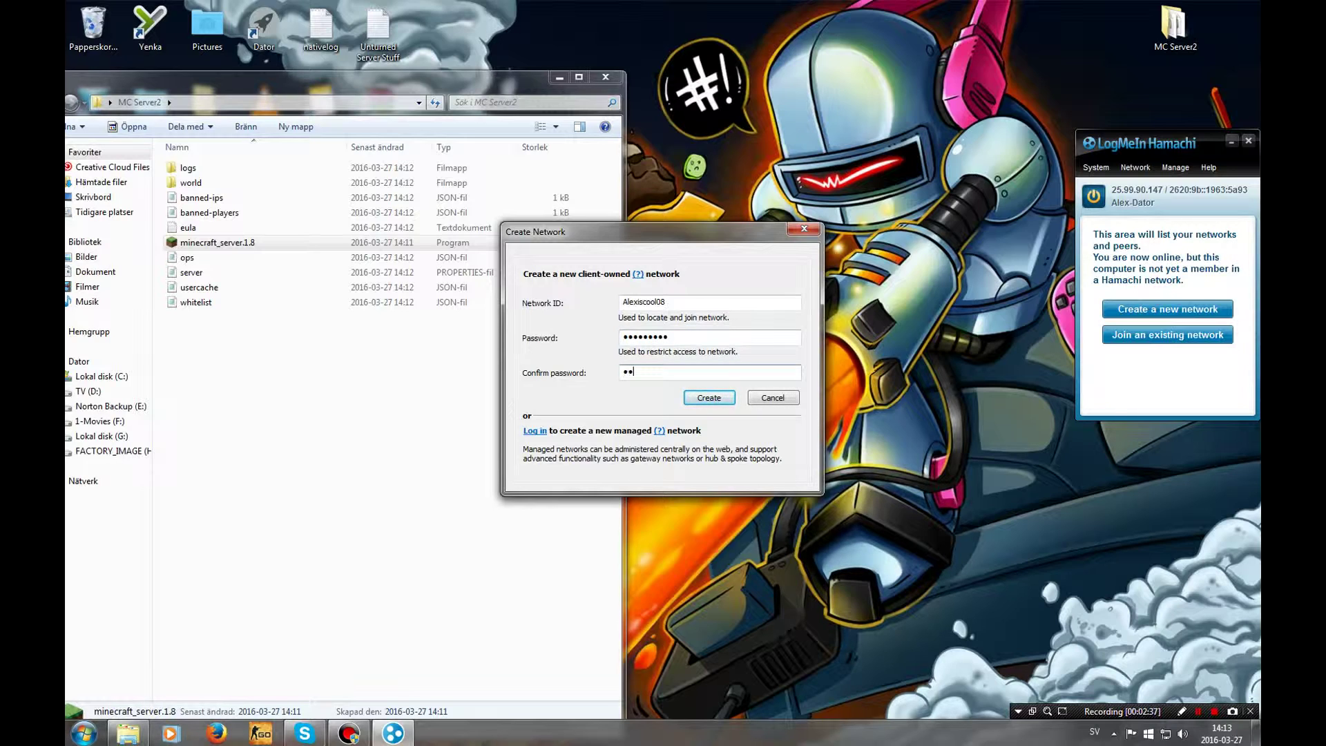
{"action": "type", "text": "•••••••"}
{"action": "key", "text": "Return"}
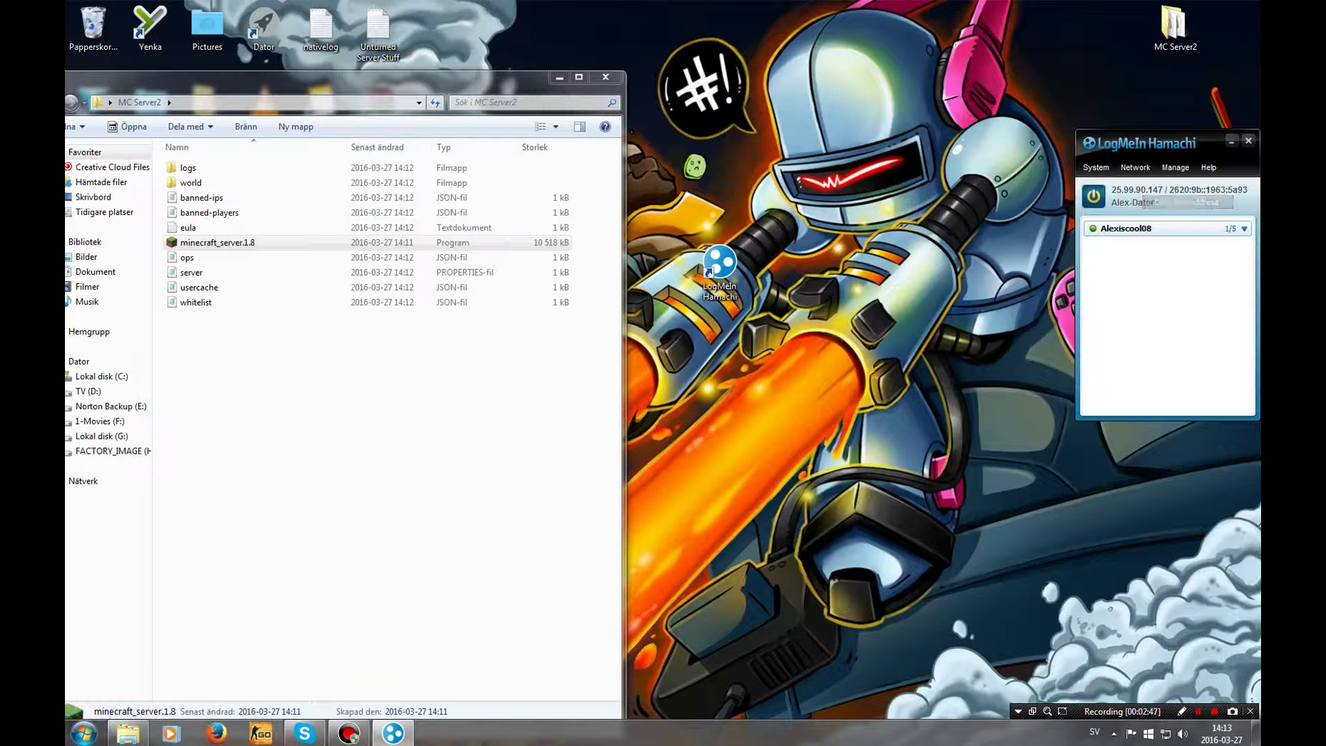
{"action": "left_click", "coordinate": [187, 257]}
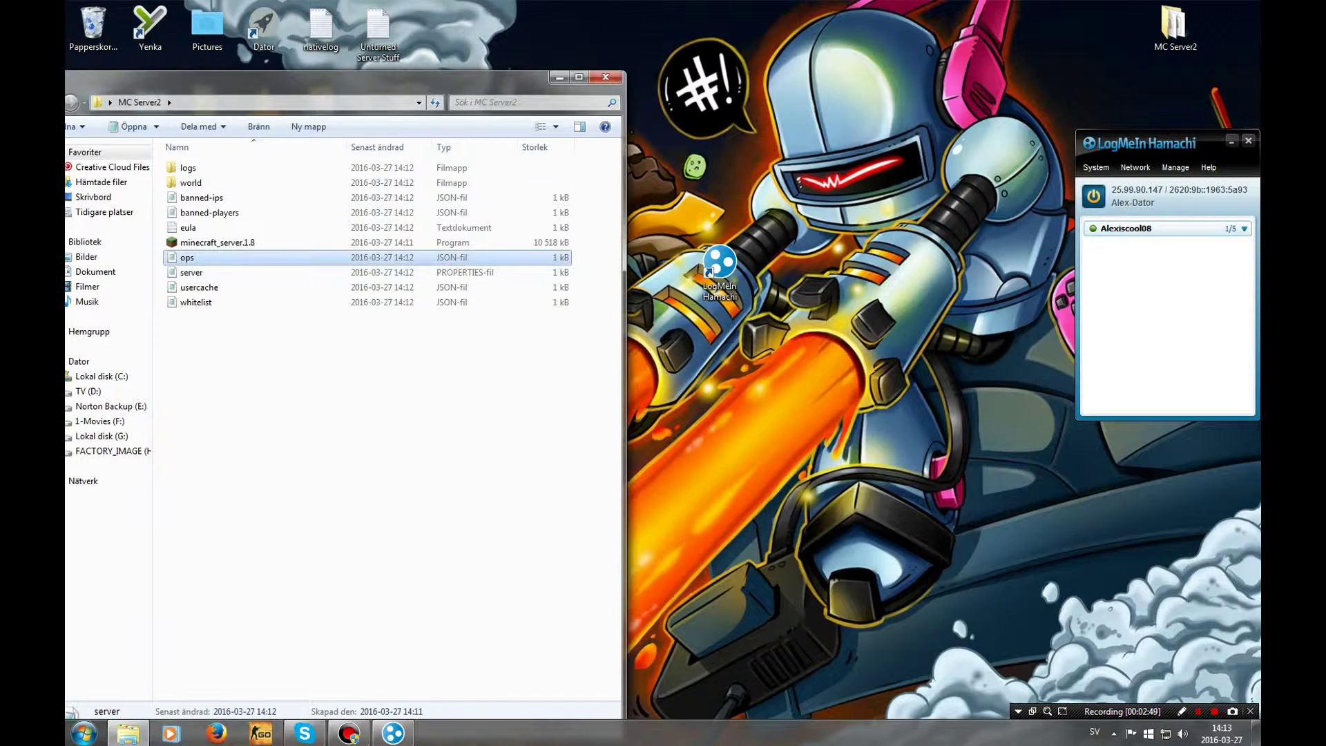
Open server.properties and paste 25.99.90.147 as the server-ip value
{"action": "double_click", "coordinate": [191, 272]}
{"action": "left_click_drag", "start_coordinate": [483, 299], "coordinate": [770, 126]}
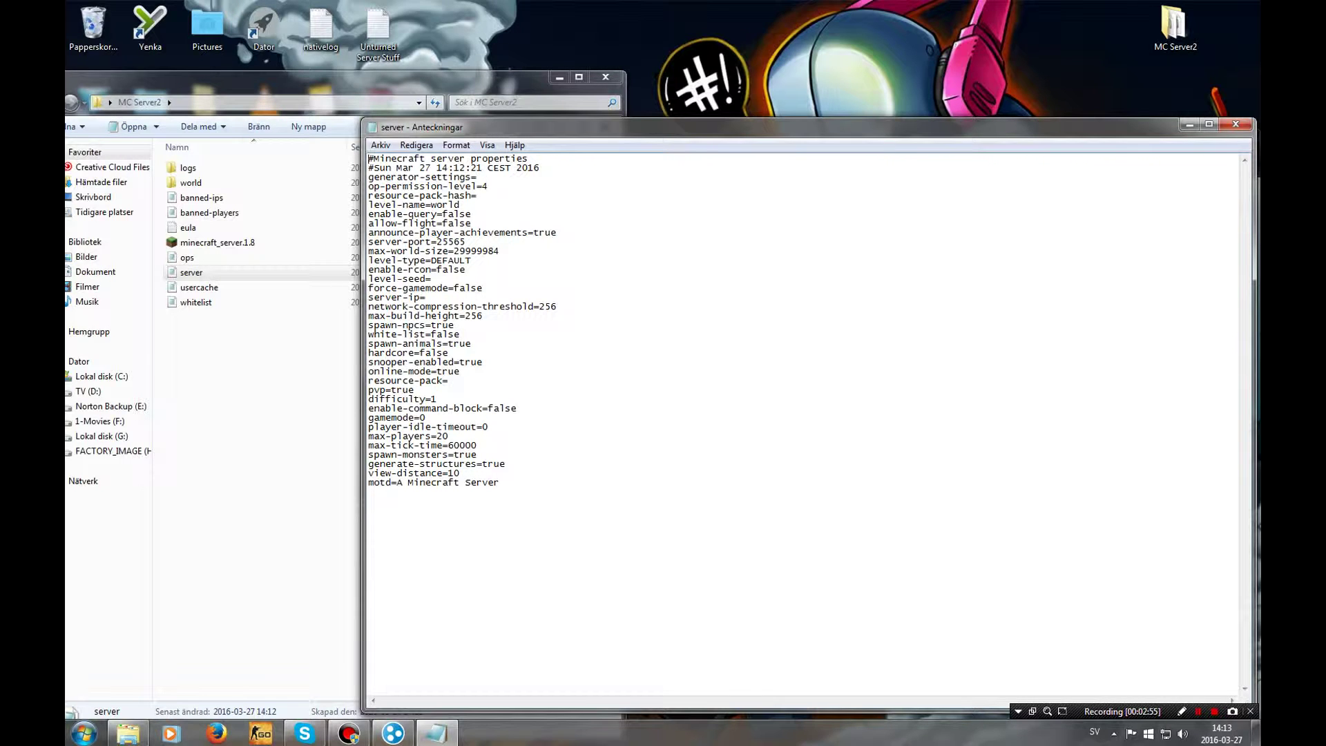
{"action": "type", "text": "25.99.90.147"}
Create a new blank text document in the MC Server2 folder
{"action": "right_click", "coordinate": [213, 350]}
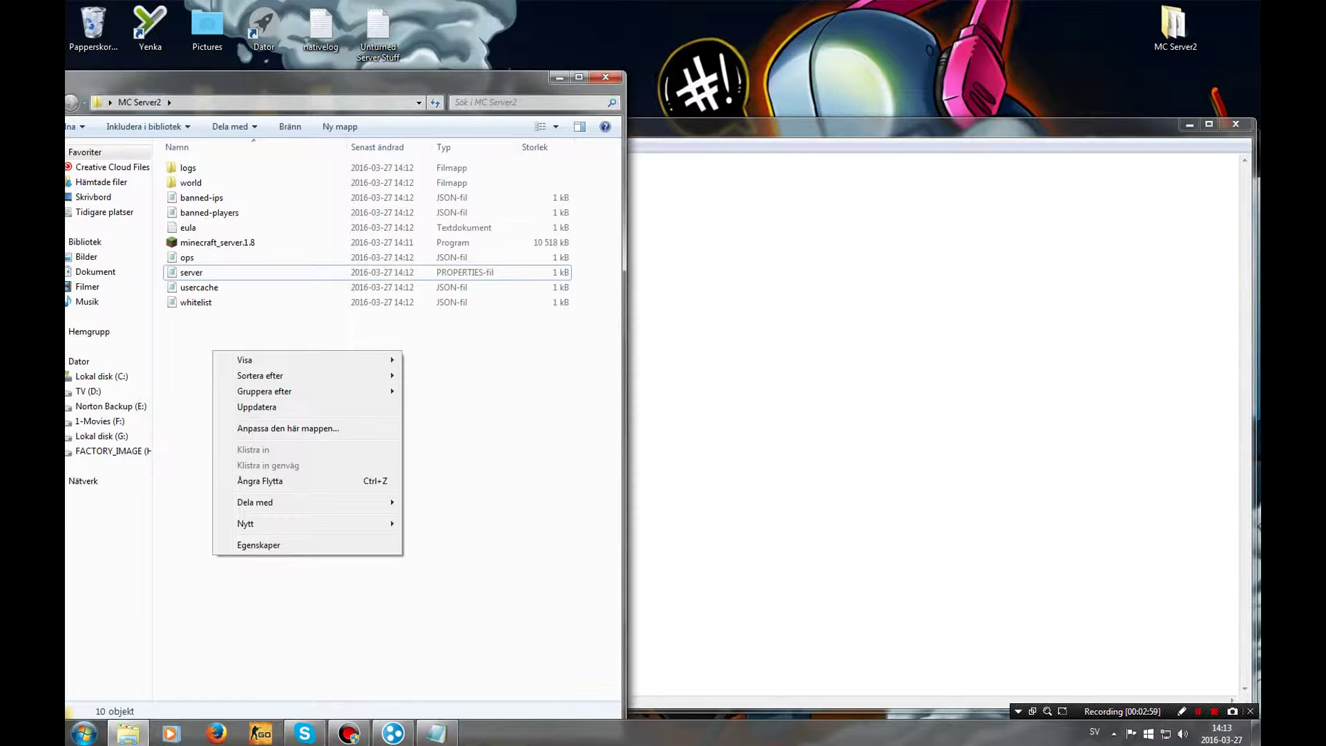
{"action": "mouse_move", "coordinate": [248, 523]}
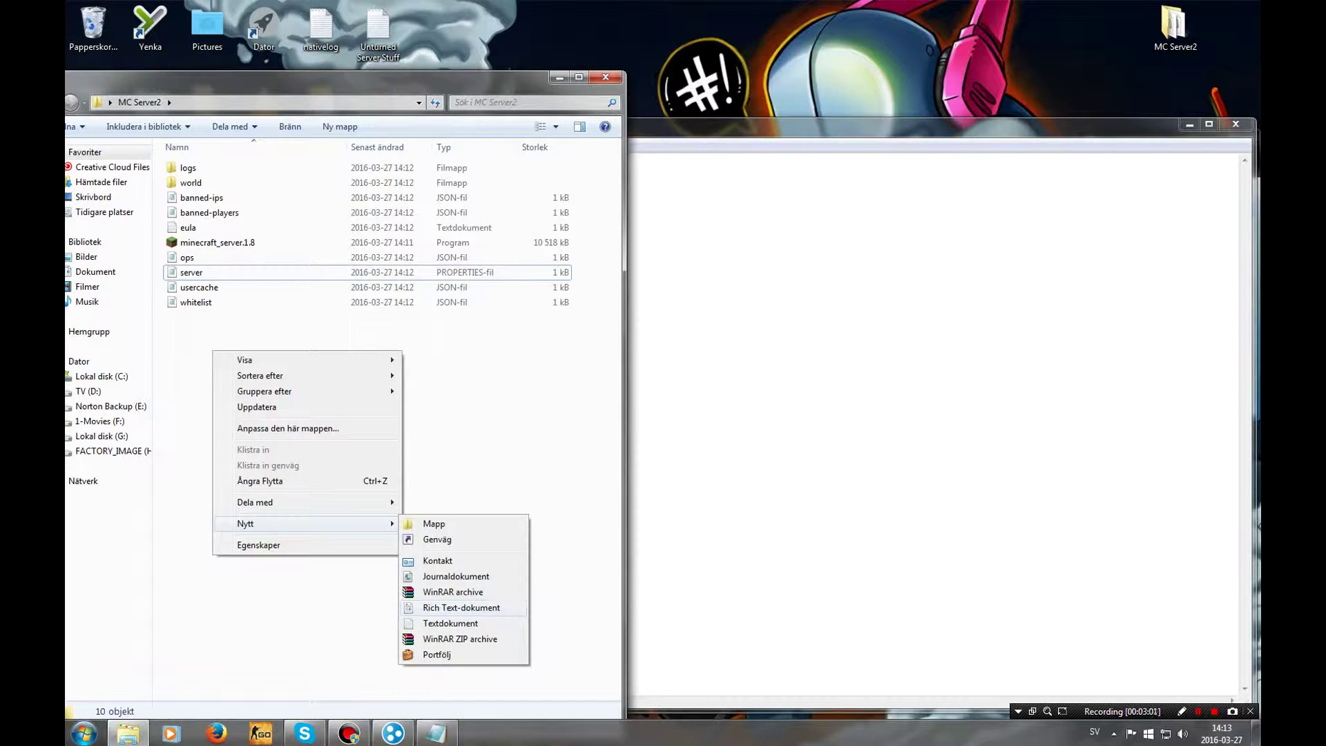
{"action": "left_click", "coordinate": [450, 623]}
Rename the new text file to IP and enter 25.99.90.147: in it
{"action": "type", "text": "IP"}
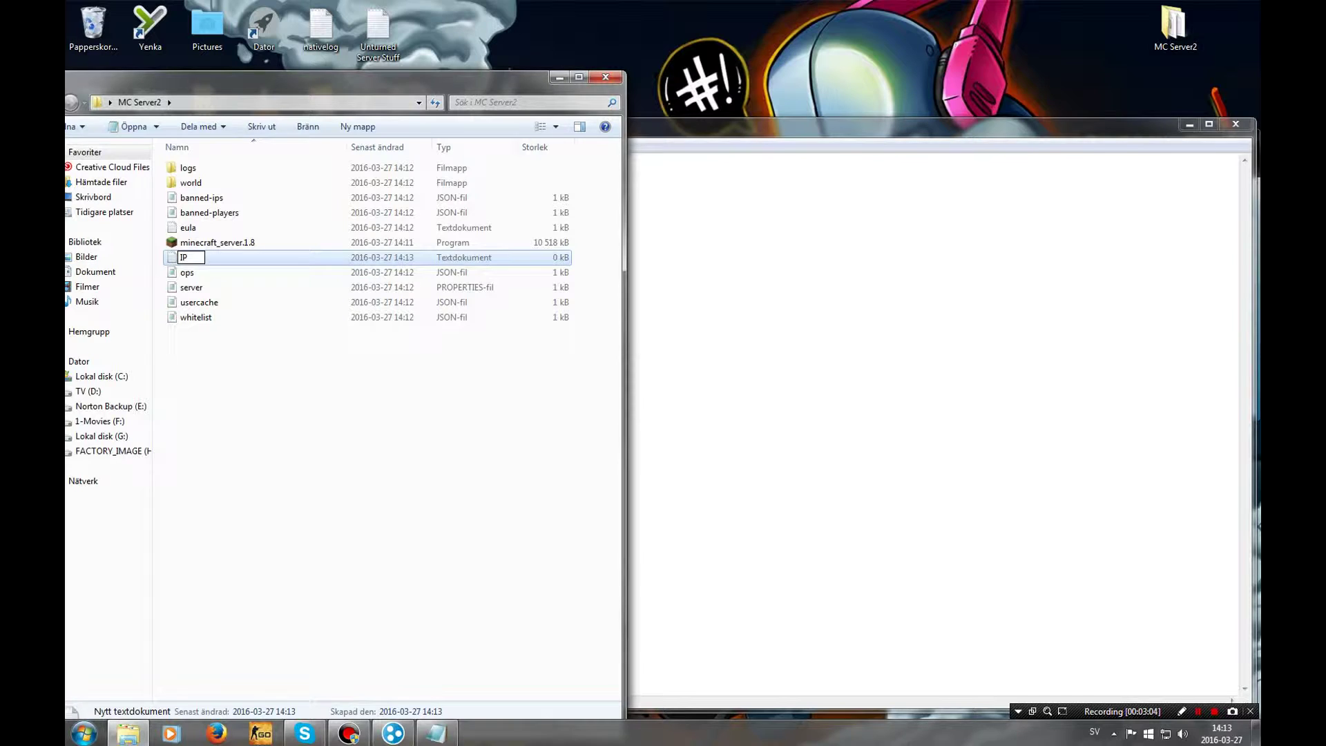
{"action": "key", "text": "Return"}
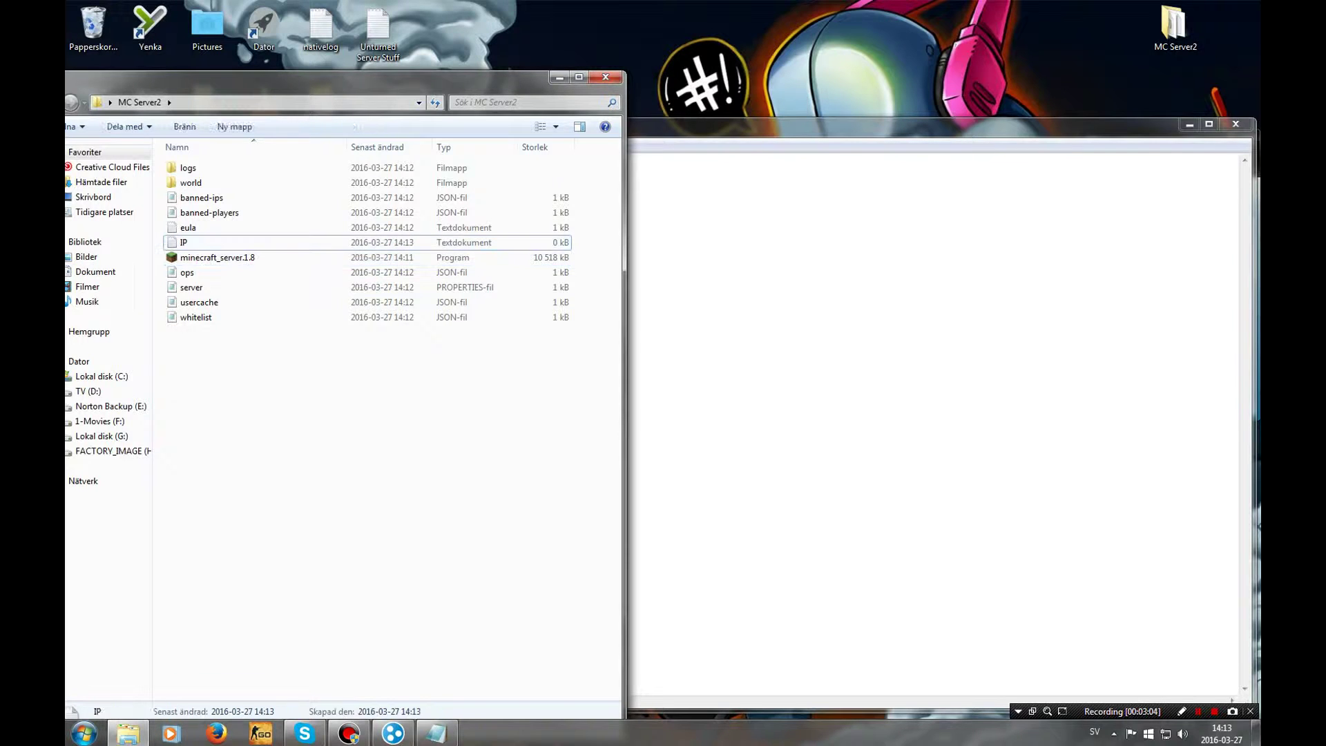
{"action": "key", "text": "Return"}
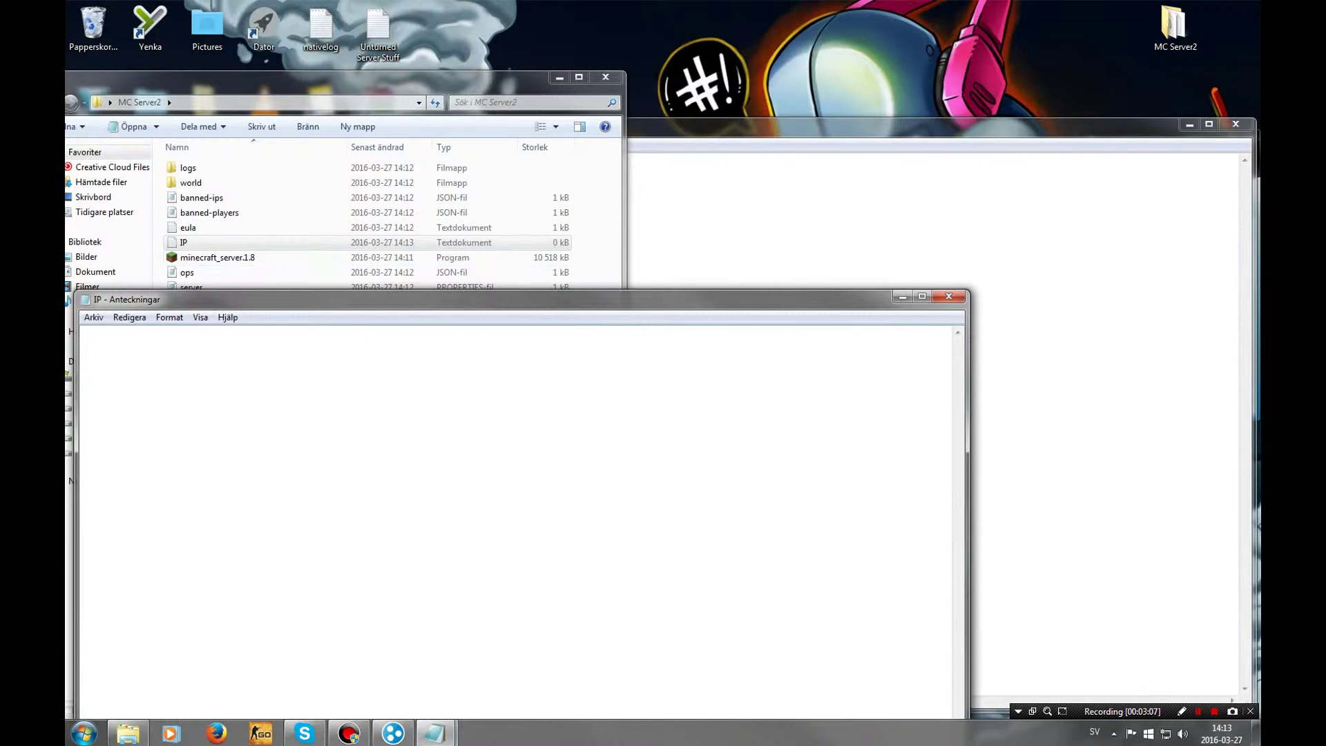
{"action": "type", "text": "25.99.90.147"}
{"action": "type", "text": ":"}
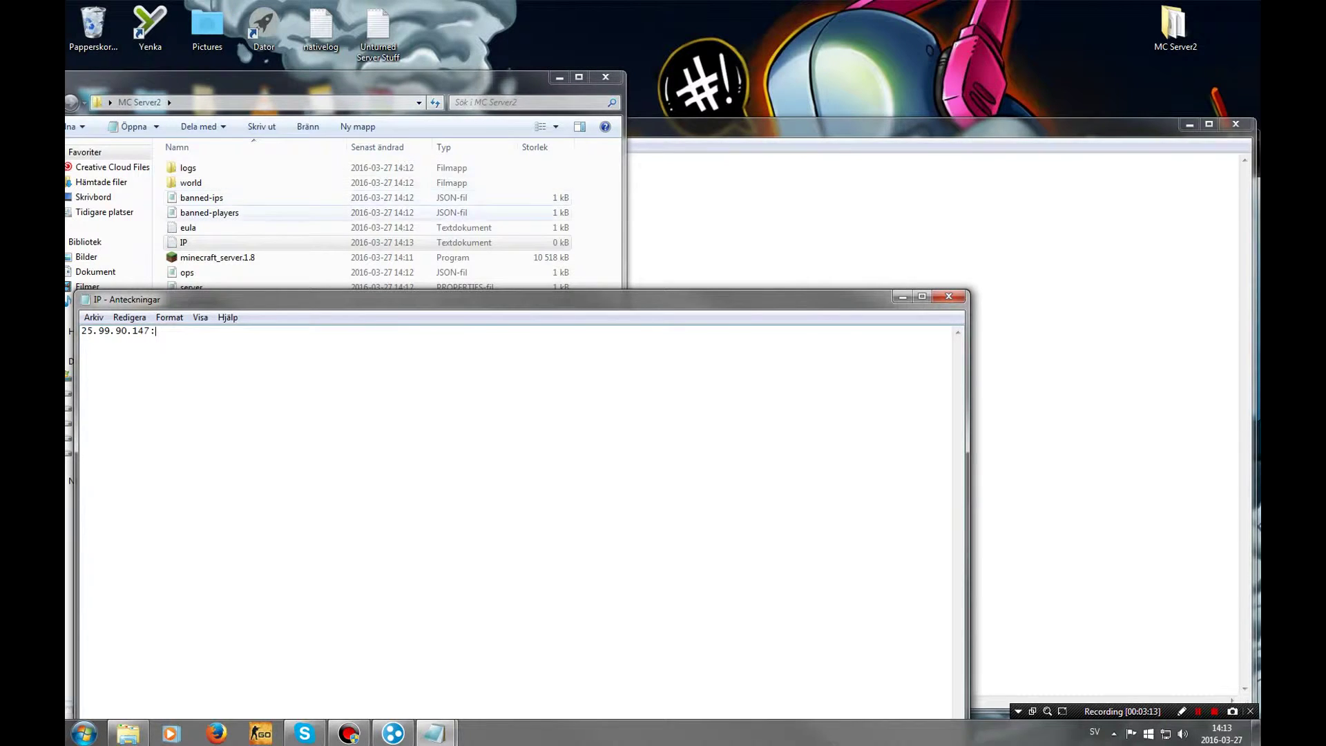
Copy port 25565 from server.properties after the colon and close the IP file
{"action": "double_click", "coordinate": [191, 286]}
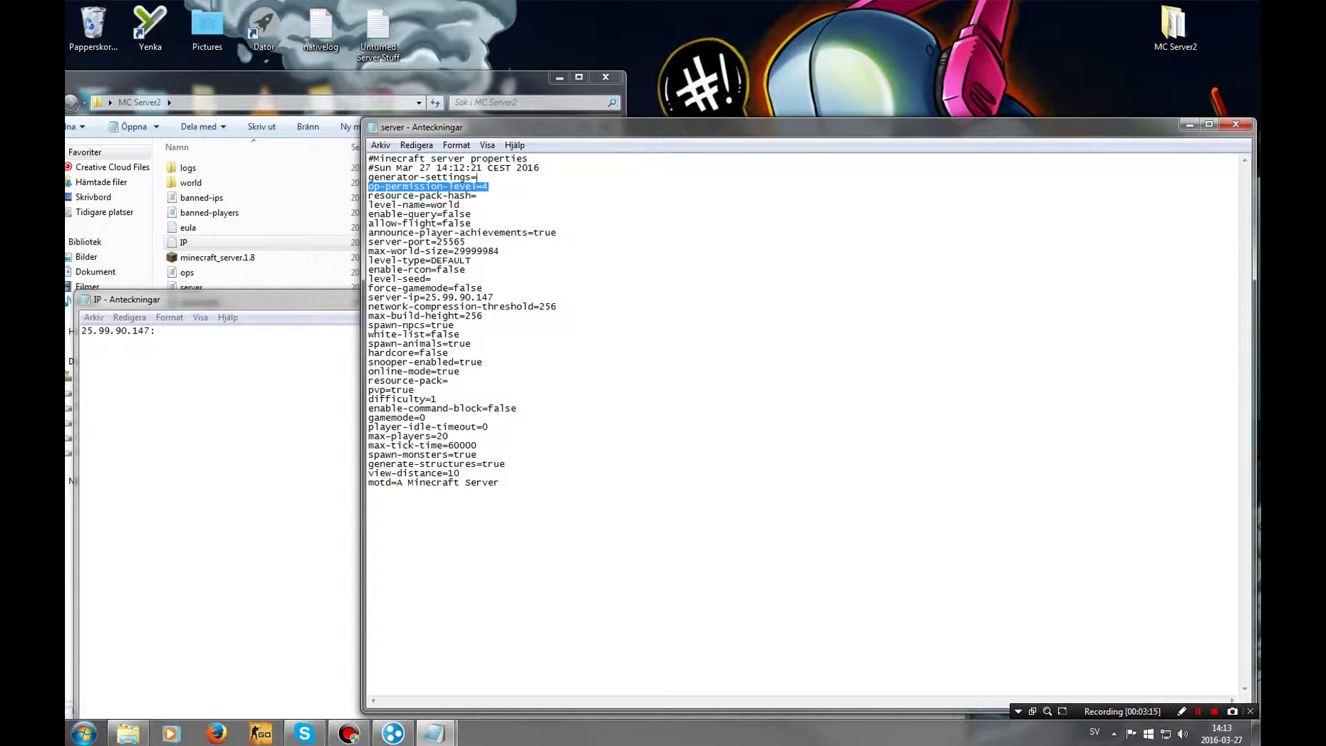
{"action": "left_click_drag", "start_coordinate": [467, 242], "coordinate": [436, 241]}
{"action": "key", "text": "ctrl+c"}
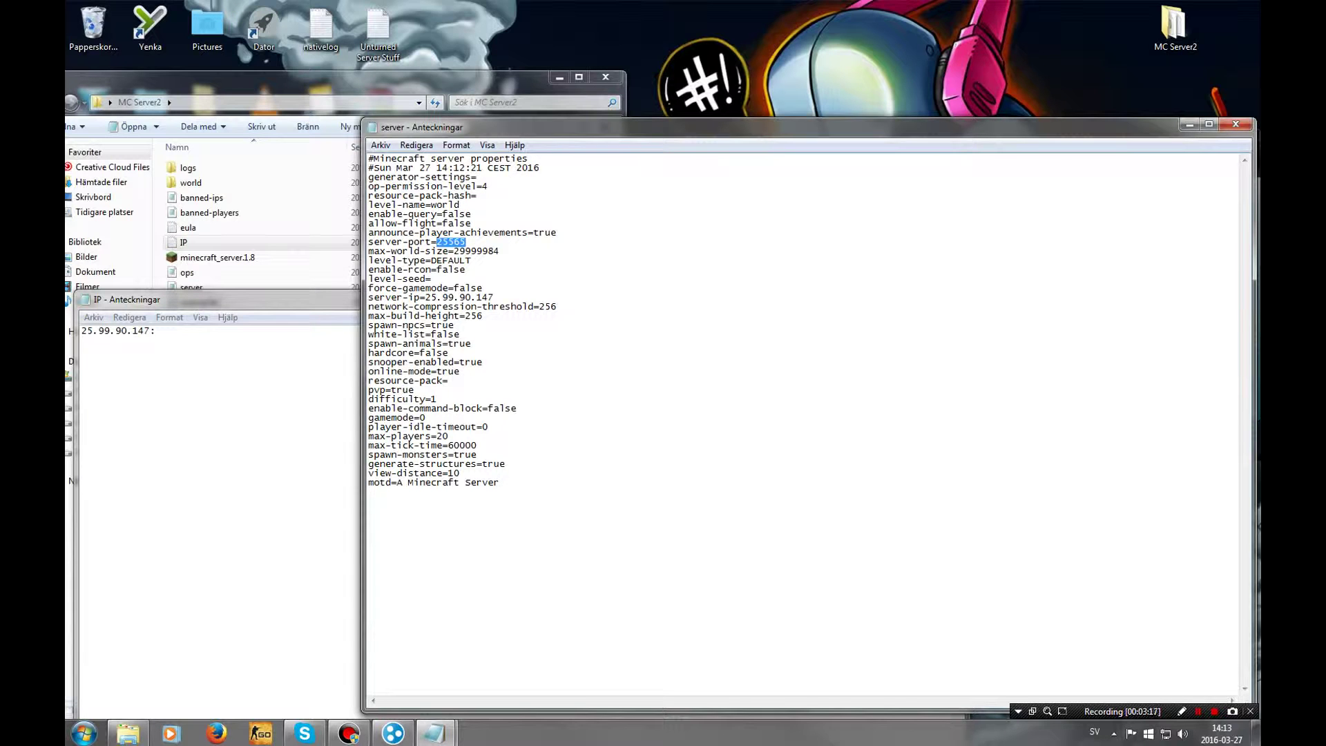
{"action": "left_click", "coordinate": [156, 331]}
{"action": "key", "text": "ctrl+v"}
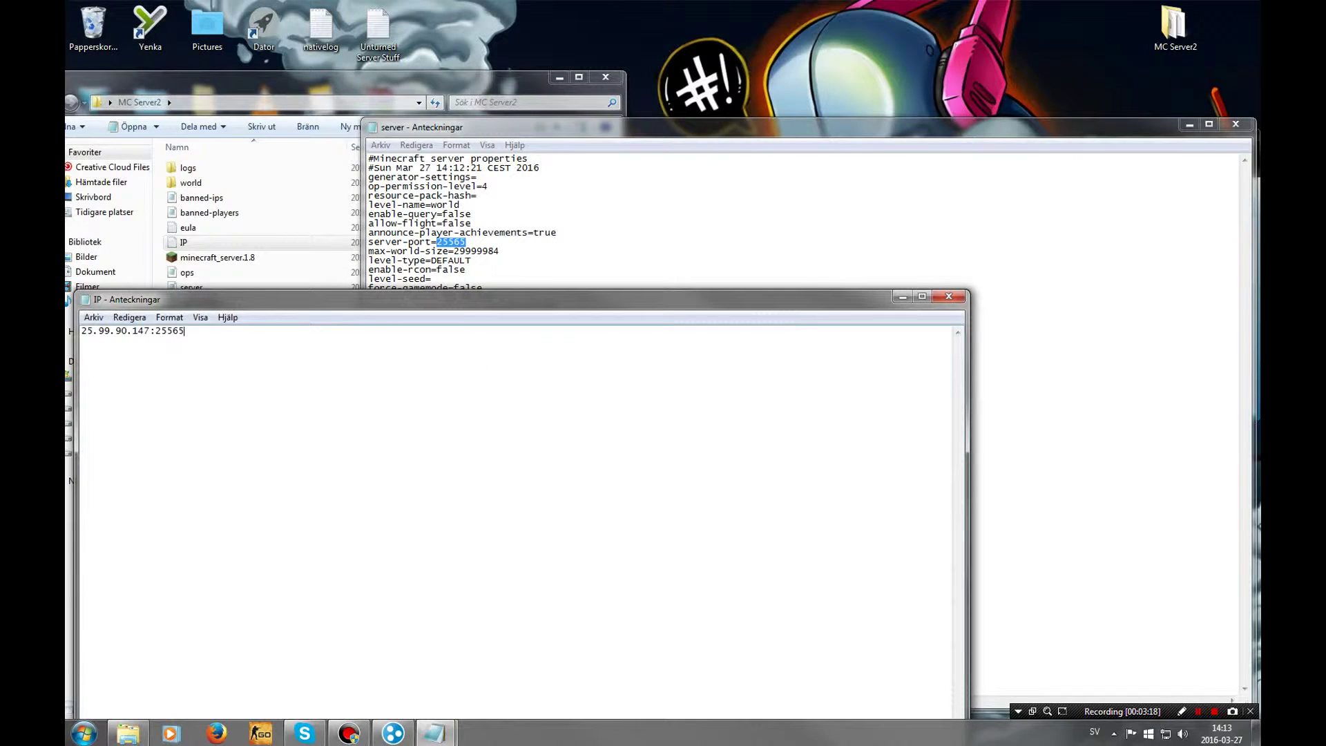
{"action": "key", "text": "ctrl+a"}
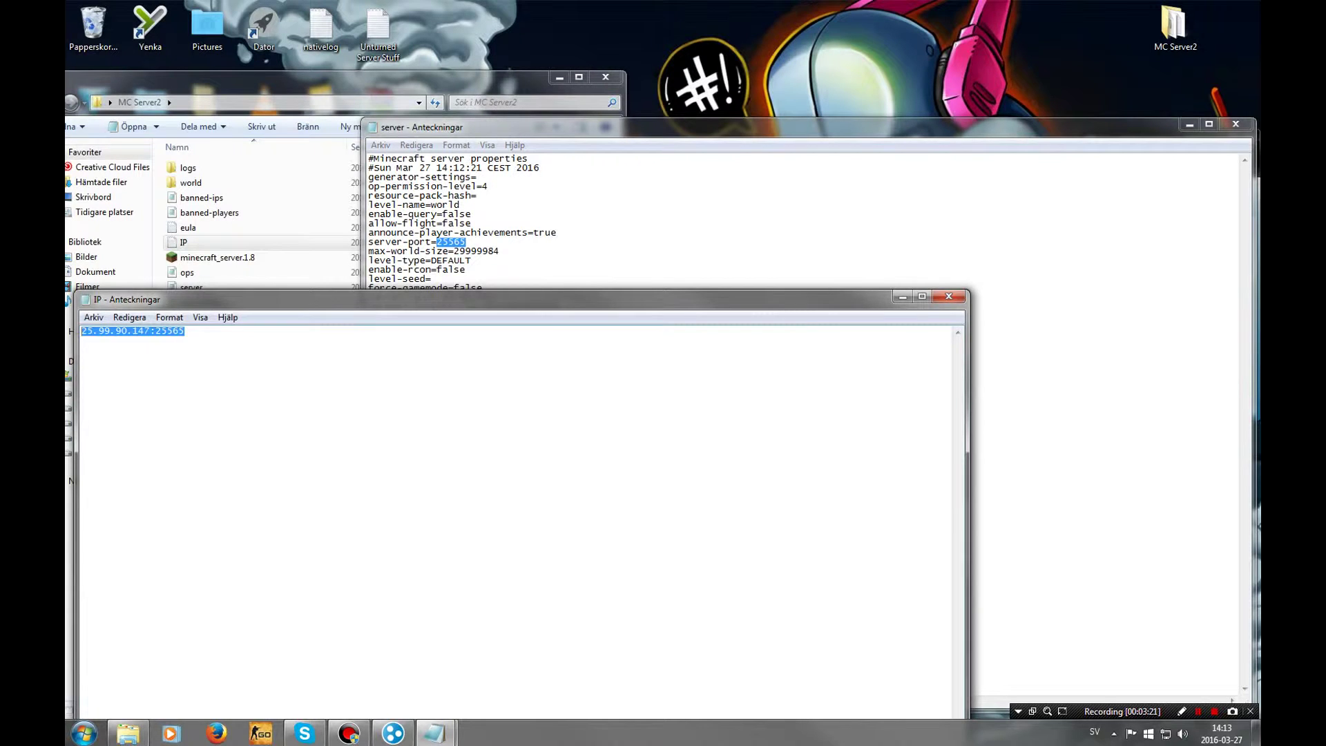
{"action": "key", "text": "alt+F4"}
Close server.properties, saving its changes
{"action": "left_click", "coordinate": [471, 223]}
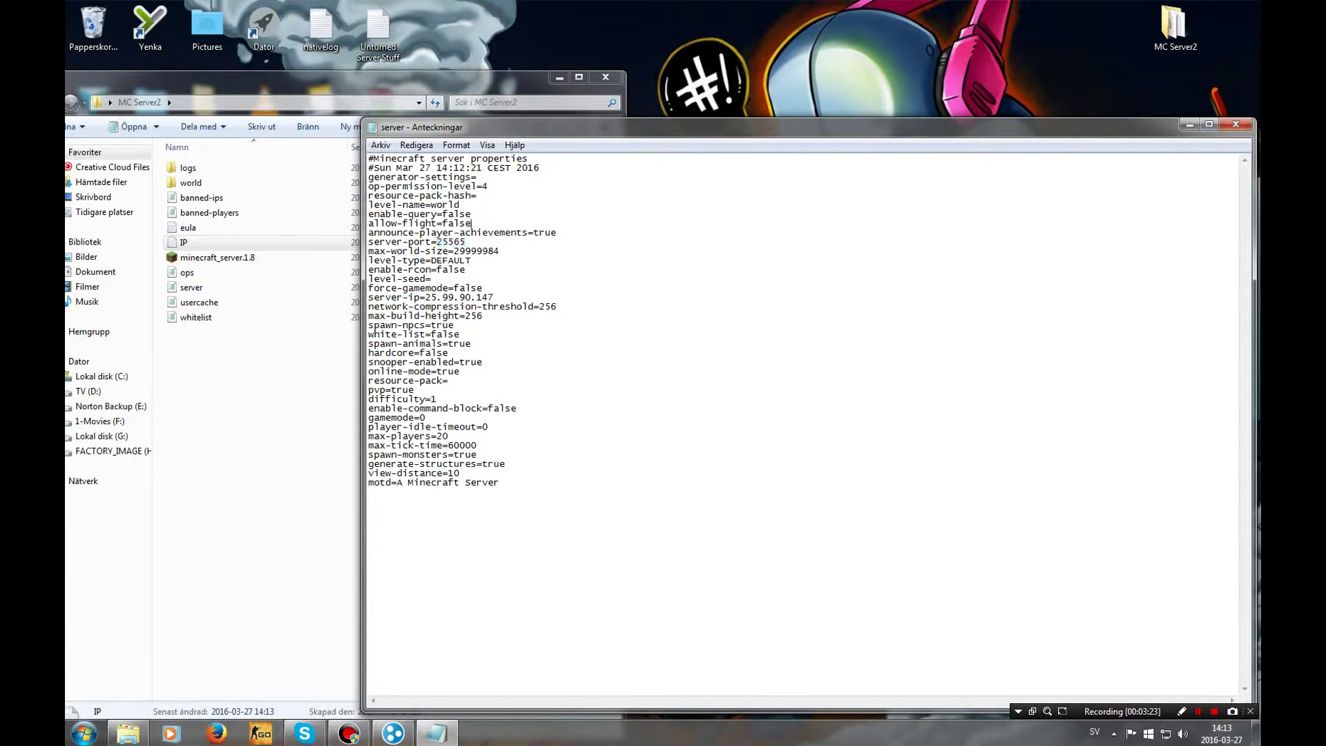
{"action": "left_click", "coordinate": [1236, 123]}
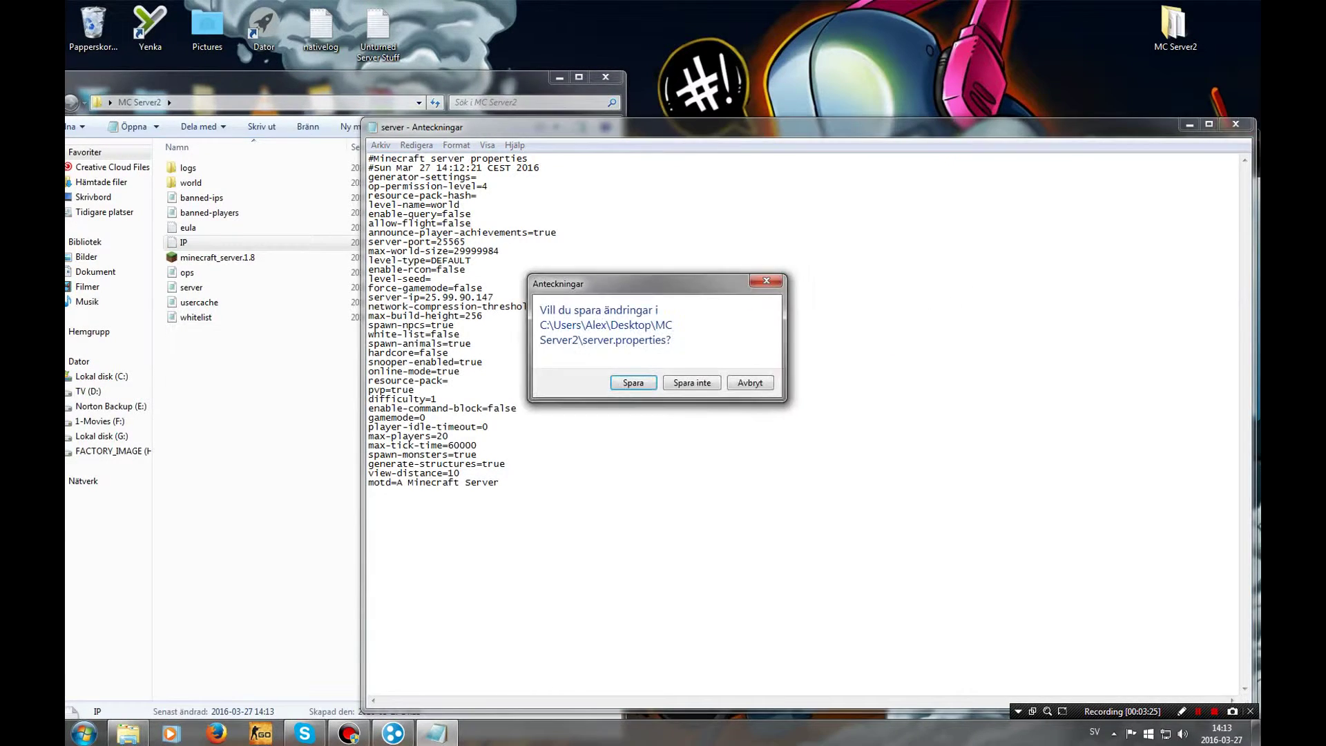
{"action": "key", "text": "Return"}
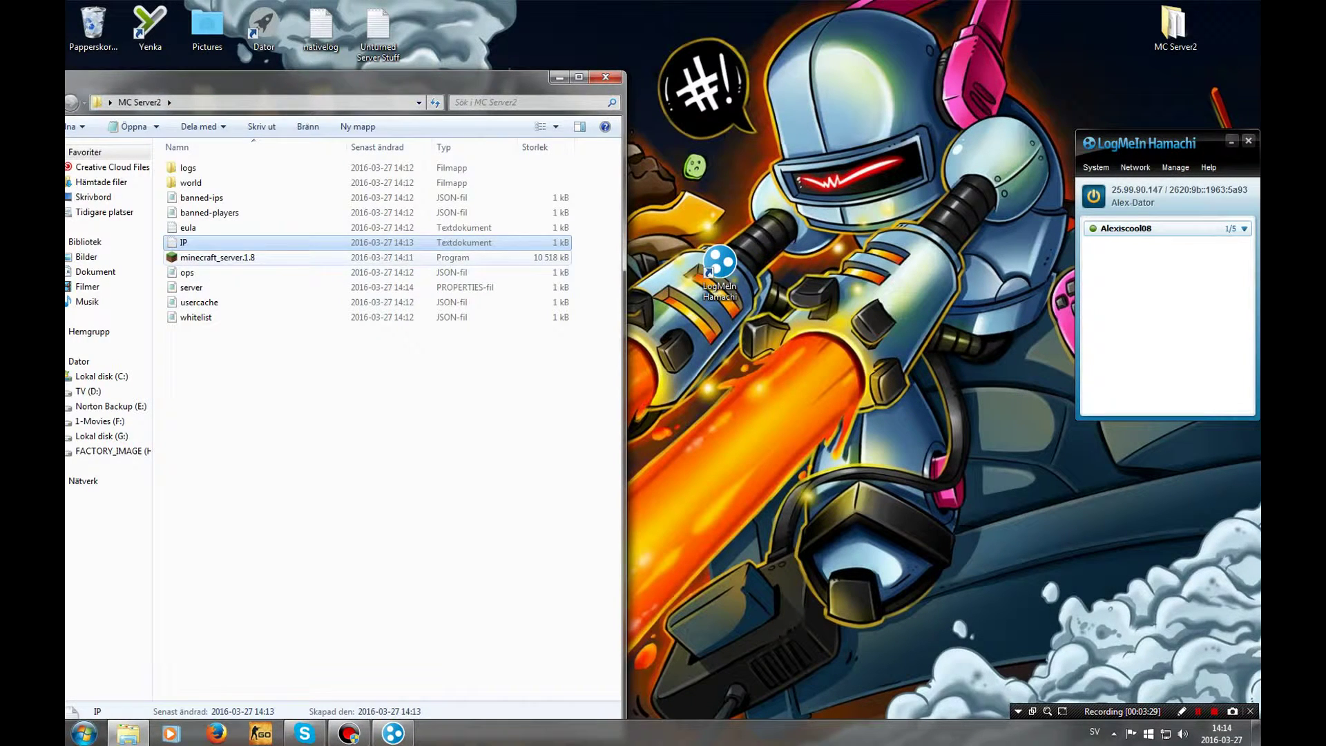
Start the Minecraft 1.8 server past the security warning and close the MC Server2 window
{"action": "double_click", "coordinate": [218, 258]}
{"action": "key", "text": "Return"}
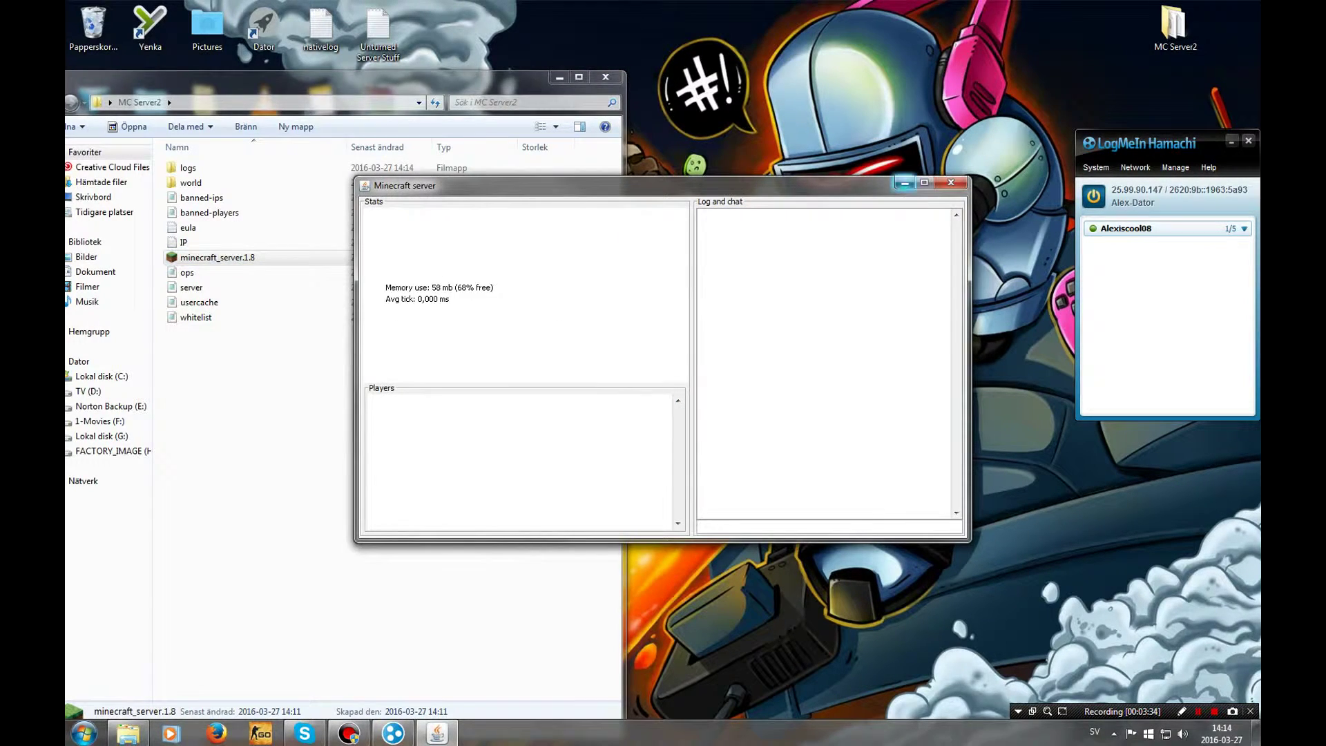
{"action": "left_click", "coordinate": [605, 77]}
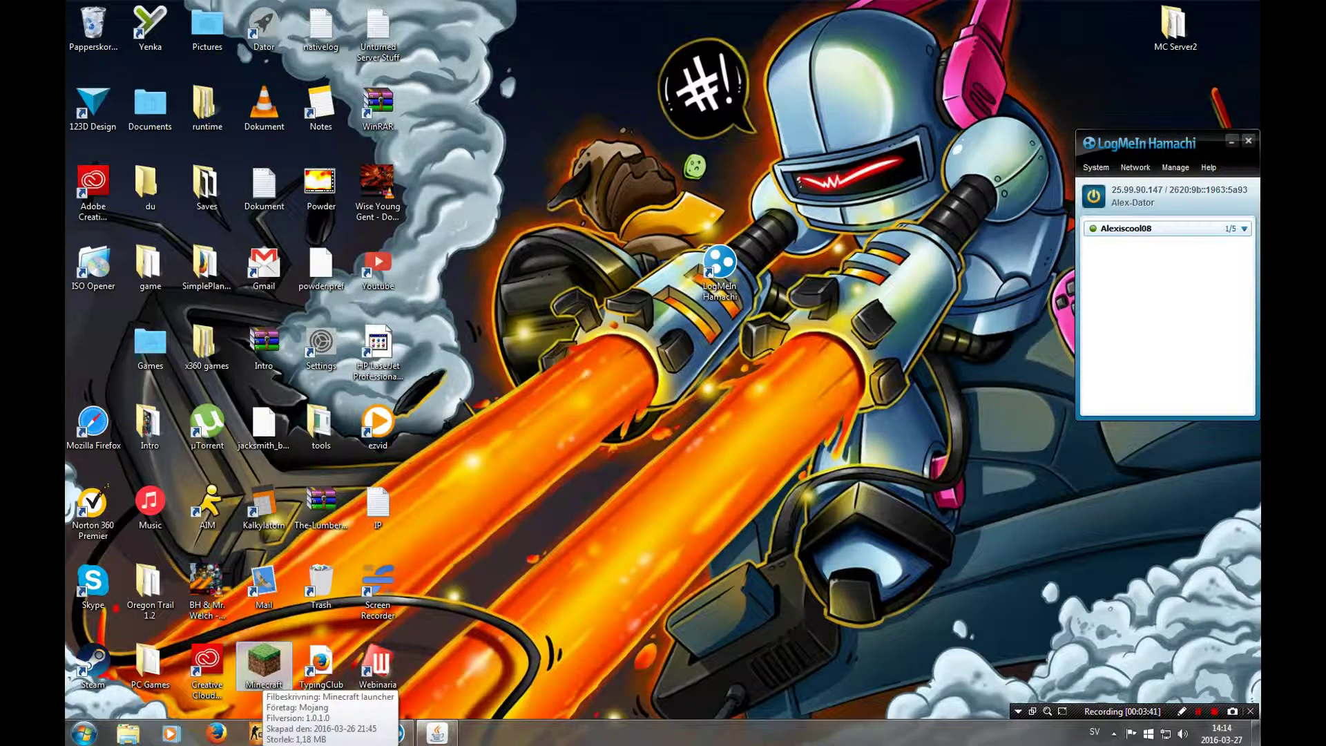
Start Minecraft from the desktop launcher using the LiteLoader 1.8 with Forge 1.8 profile
{"action": "double_click", "coordinate": [264, 666]}
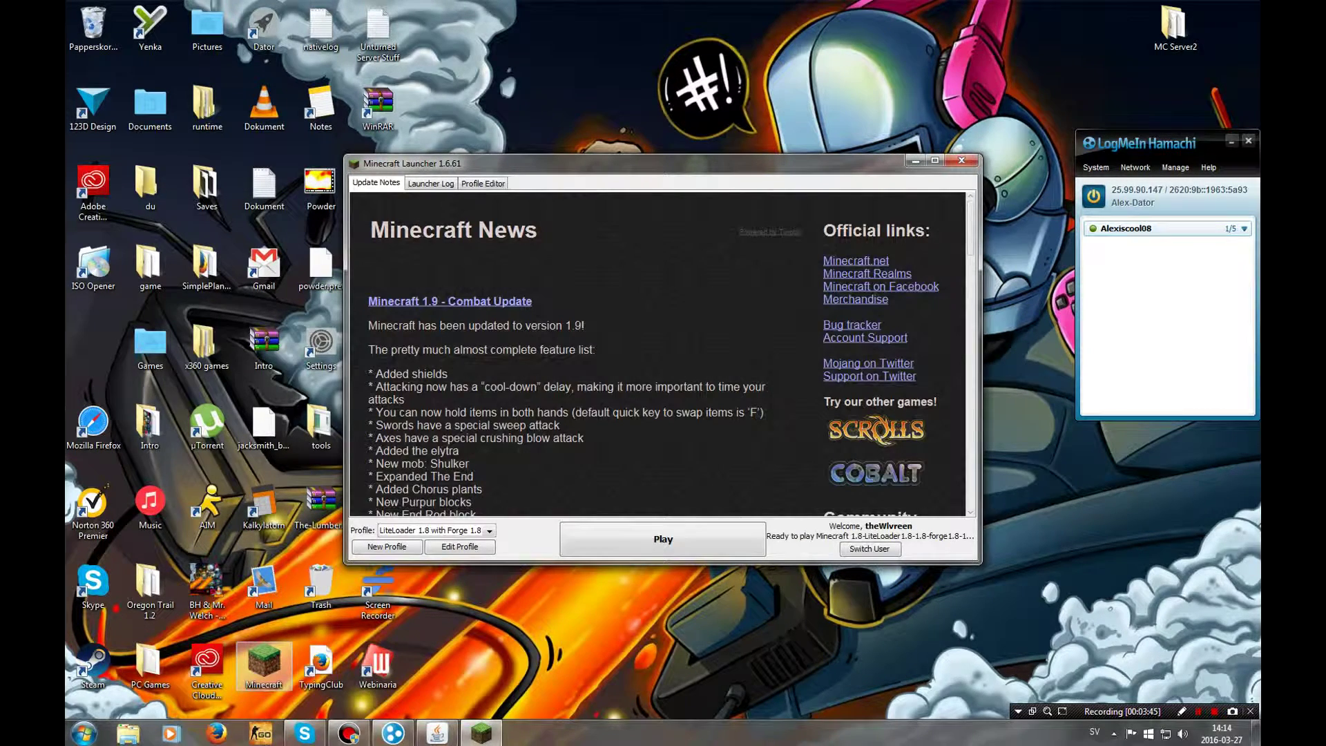
{"action": "left_click", "coordinate": [663, 539]}
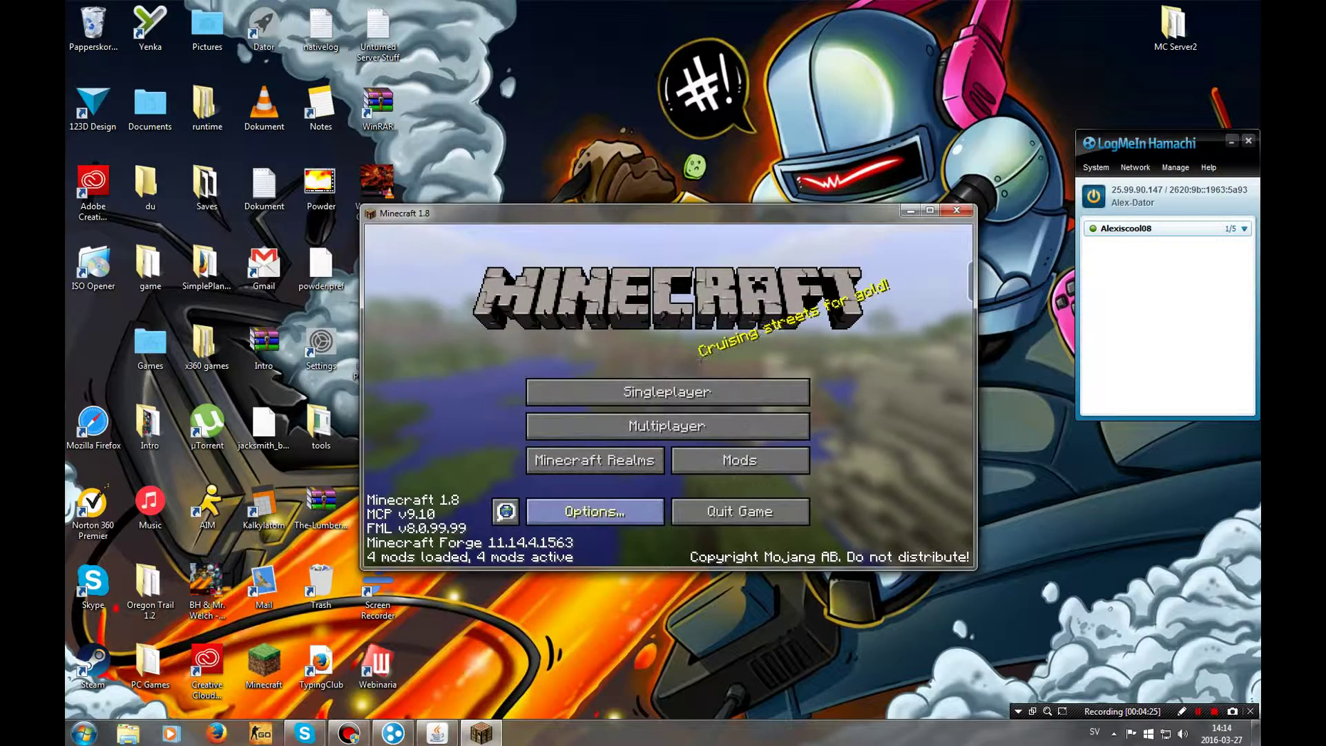
Maximize the game window and start a new multiplayer server entry named 'My Server'
{"action": "left_click", "coordinate": [929, 210]}
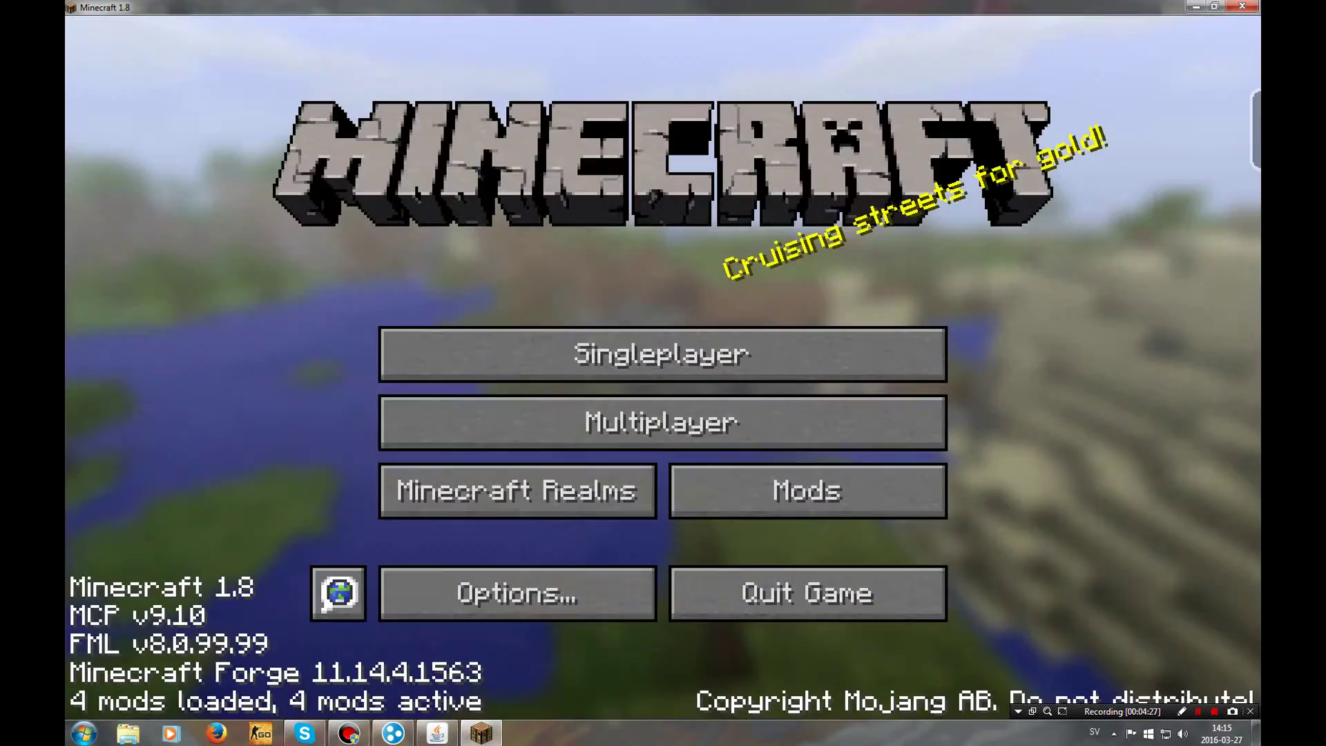
{"action": "left_click", "coordinate": [661, 423]}
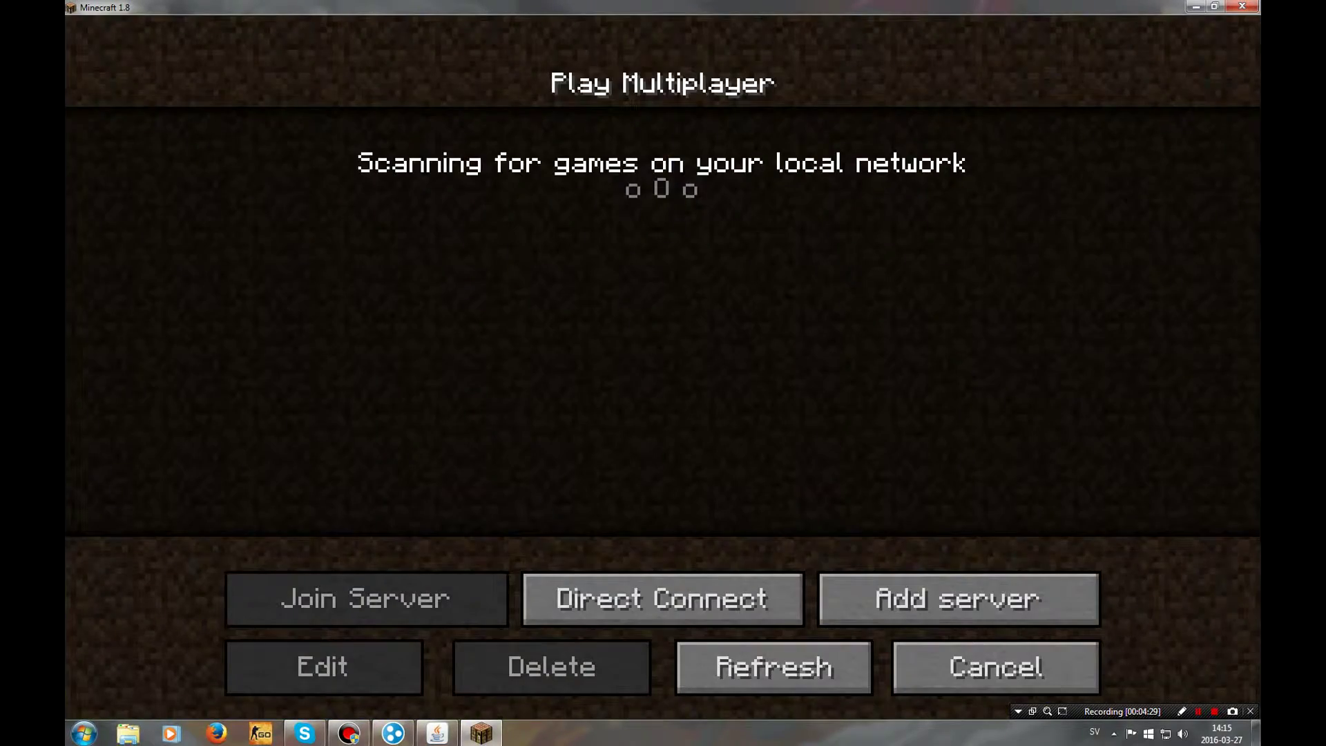
{"action": "left_click", "coordinate": [958, 598]}
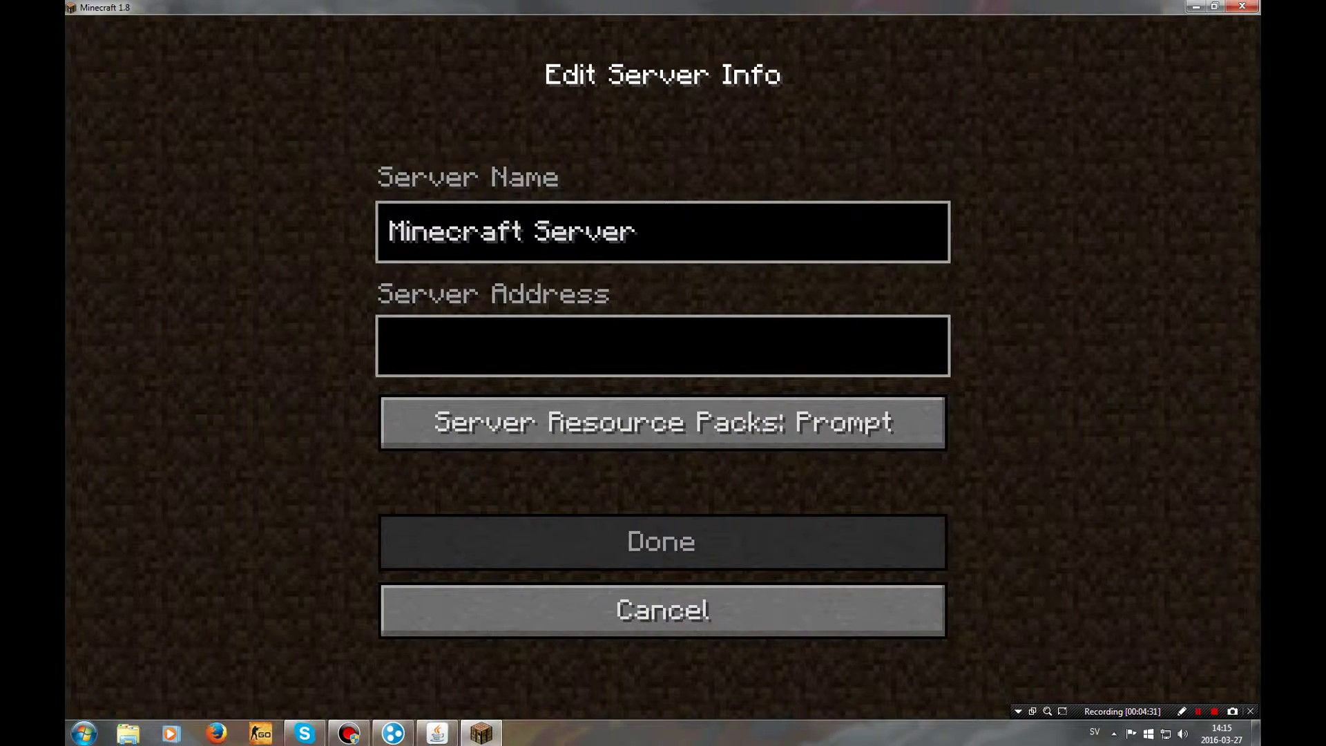
{"action": "key", "text": "BackSpace"}
{"action": "key", "text": "BackSpace"}
{"action": "key", "text": "BackSpace"}
{"action": "key", "text": "BackSpace"}
{"action": "key", "text": "BackSpace"}
{"action": "key", "text": "BackSpace"}
{"action": "key", "text": "BackSpace"}
{"action": "key", "text": "BackSpace"}
{"action": "key", "text": "BackSpace"}
{"action": "key", "text": "BackSpace"}
{"action": "key", "text": "BackSpace"}
{"action": "key", "text": "BackSpace"}
{"action": "key", "text": "BackSpace"}
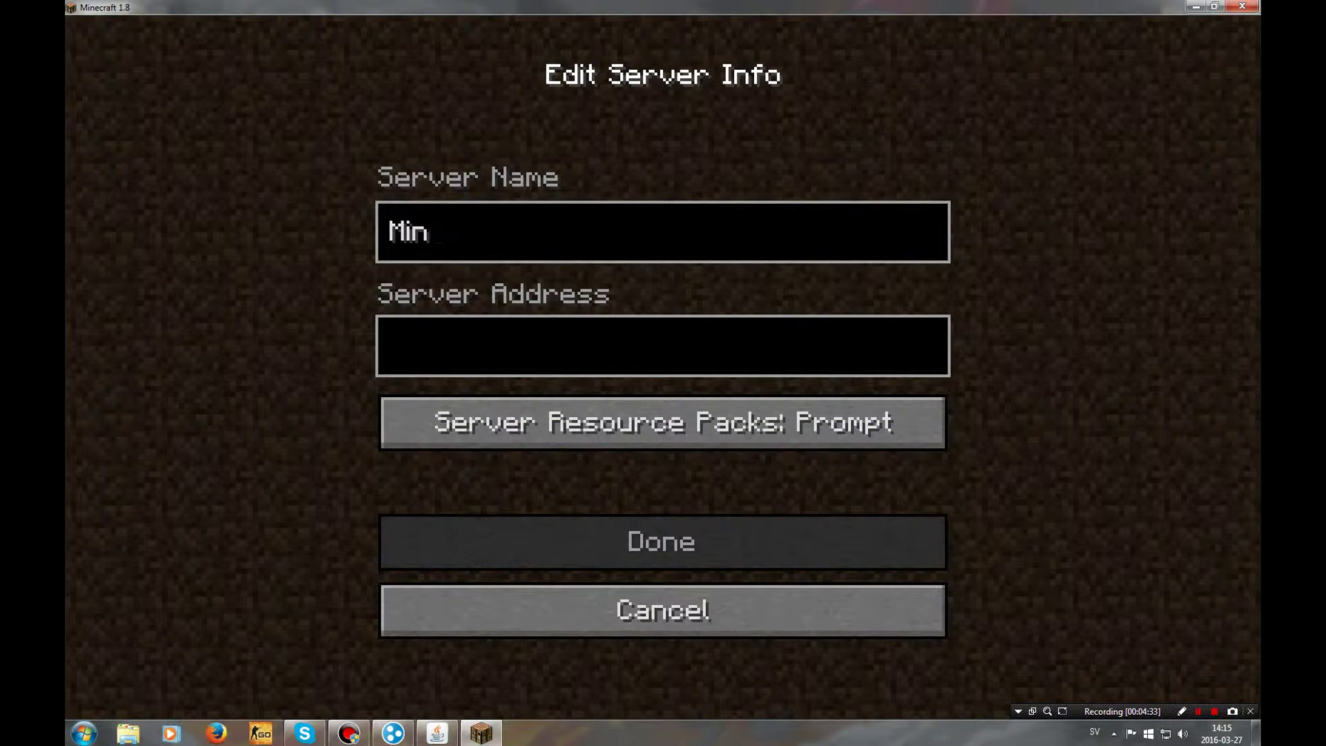
{"action": "key", "text": "BackSpace"}
{"action": "key", "text": "BackSpace"}
{"action": "key", "text": "BackSpace"}
{"action": "type", "text": "My Serve"}
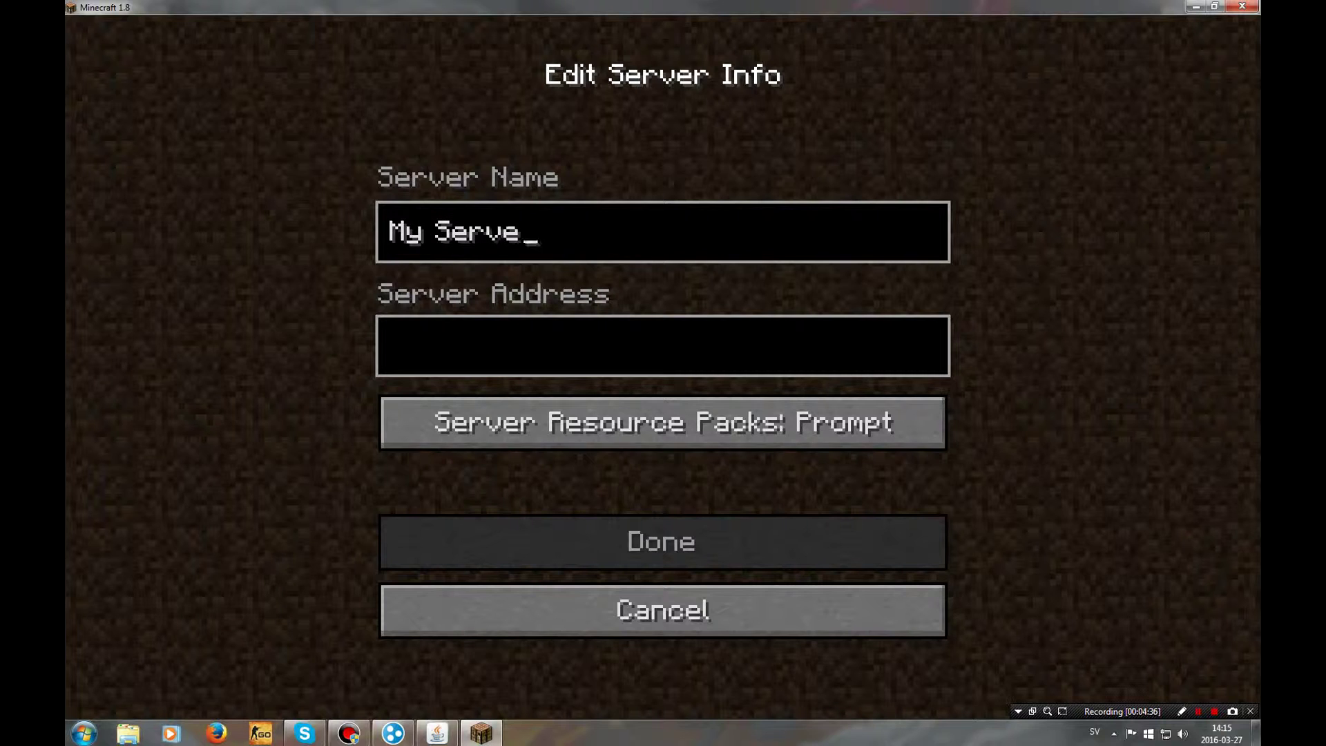
{"action": "type", "text": "r"}
{"action": "key", "text": "super+Down"}
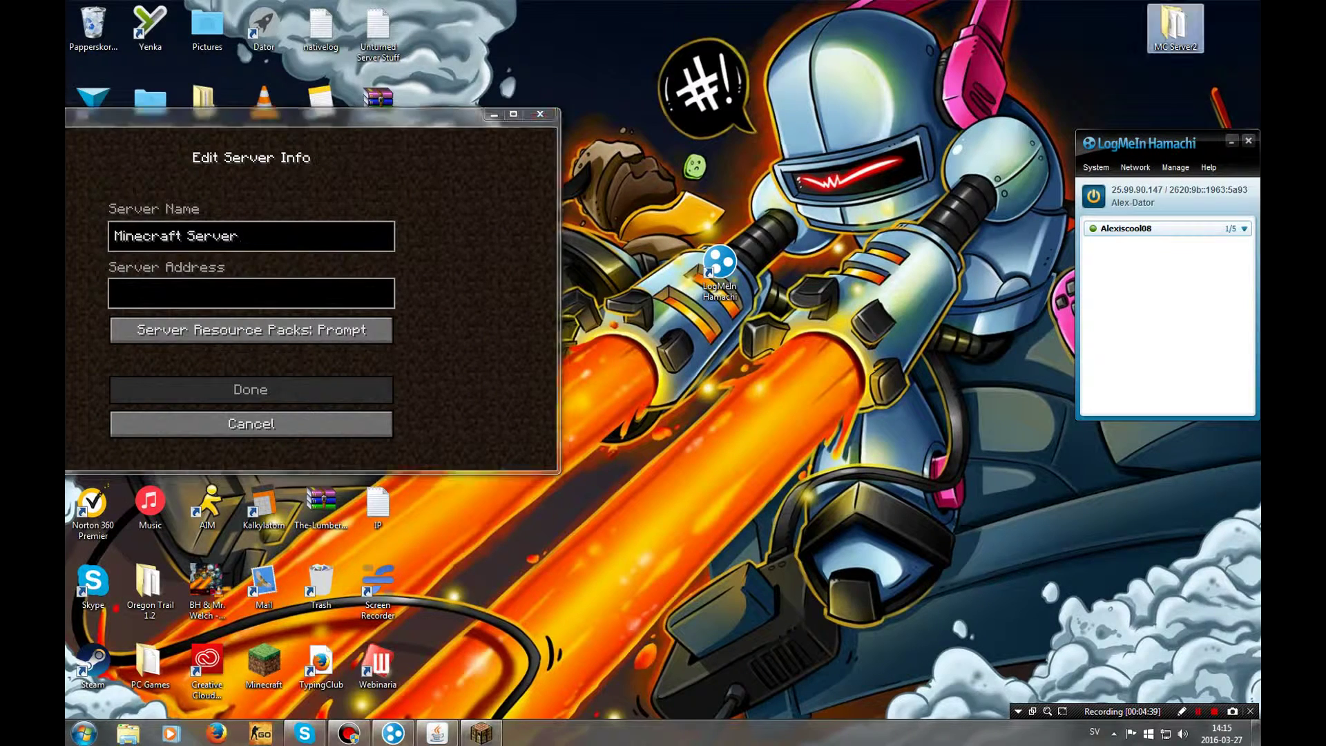
{"action": "key", "text": "Return"}
{"action": "left_click_drag", "start_coordinate": [277, 86], "coordinate": [619, 86]}
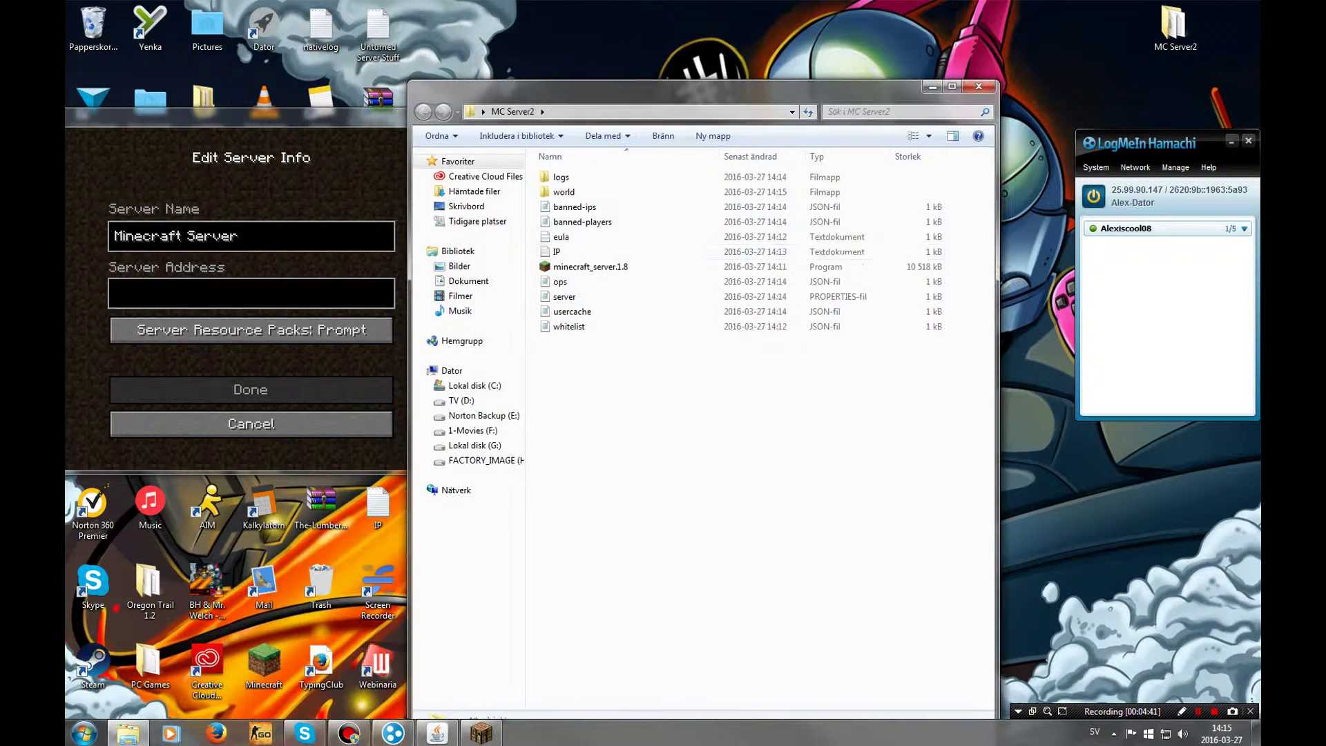
{"action": "double_click", "coordinate": [557, 251]}
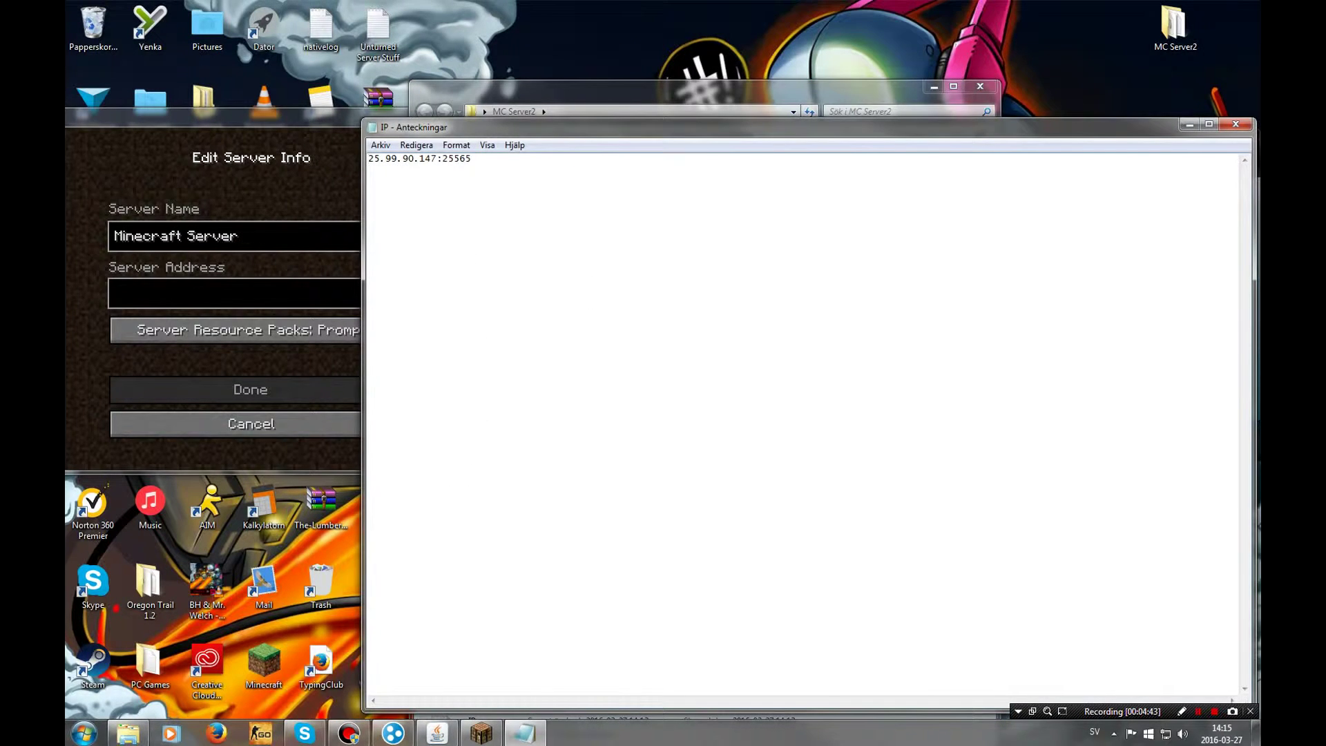
{"action": "left_click_drag", "start_coordinate": [473, 158], "coordinate": [368, 158]}
{"action": "key", "text": "ctrl+c"}
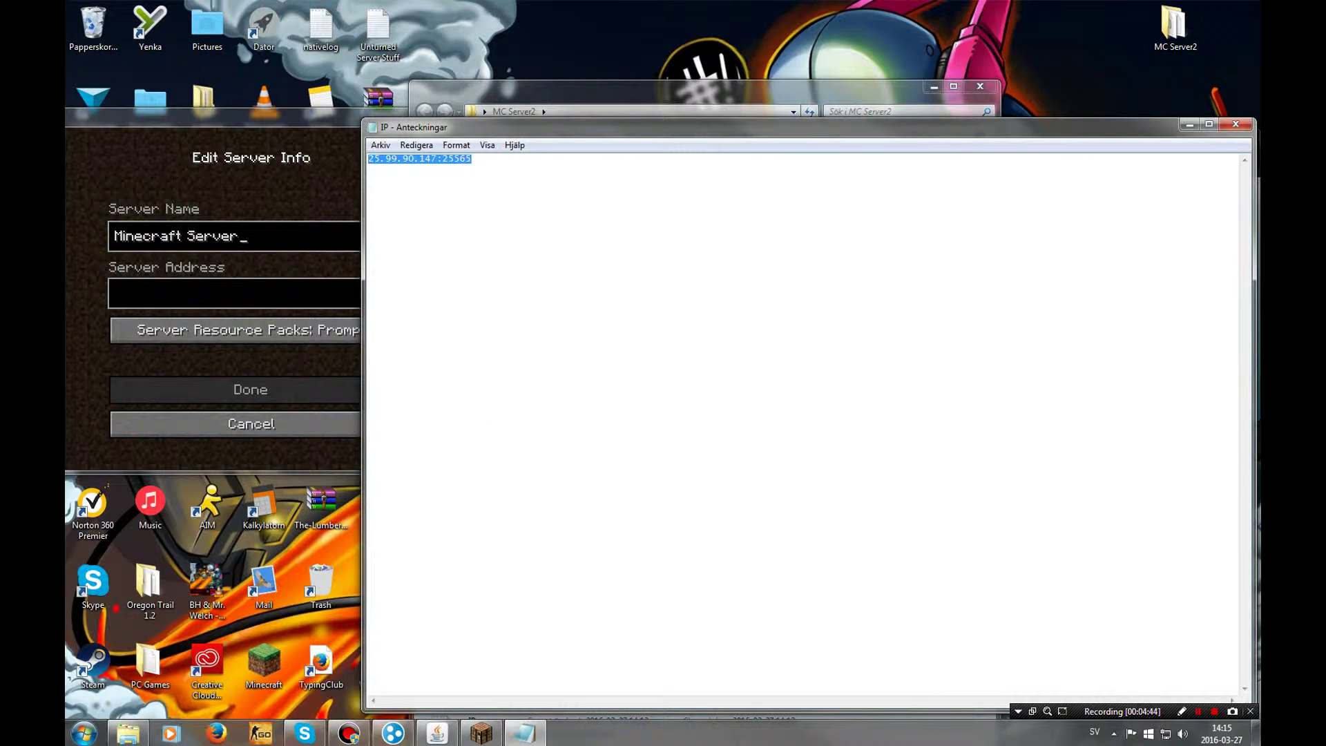
{"action": "key", "text": "alt+Tab"}
{"action": "key", "text": "super+Up"}
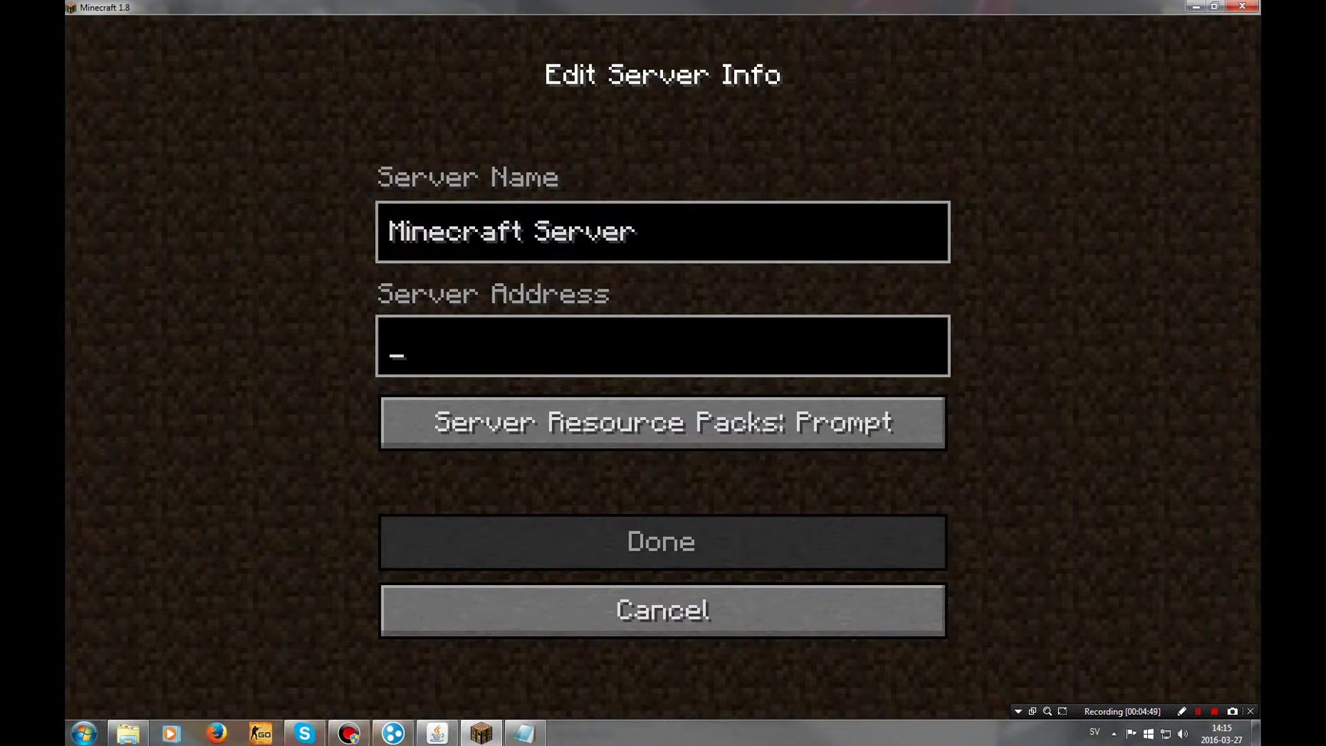
{"action": "key", "text": "ctrl+v"}
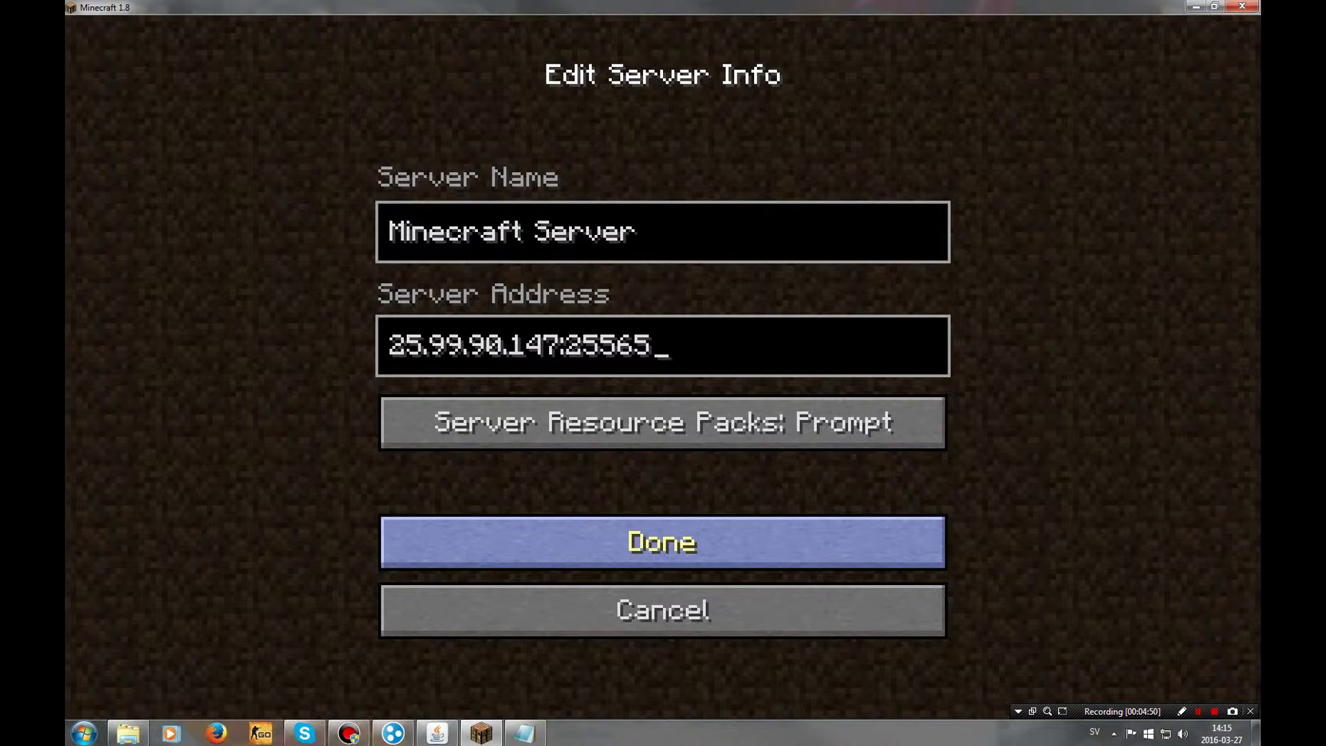
{"action": "key", "text": "Return"}
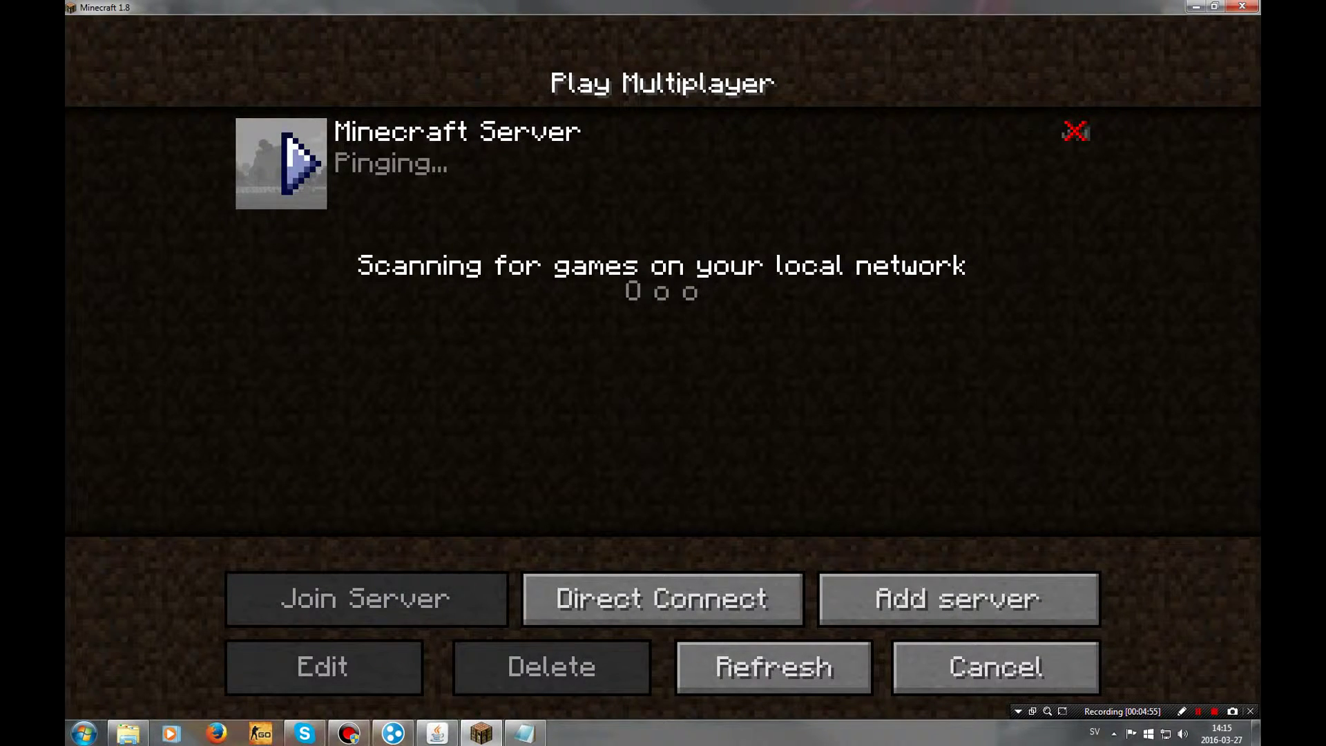
Join Minecraft Server, swim up onto the grassy shore, then pause with Esc
{"action": "left_click", "coordinate": [297, 164]}
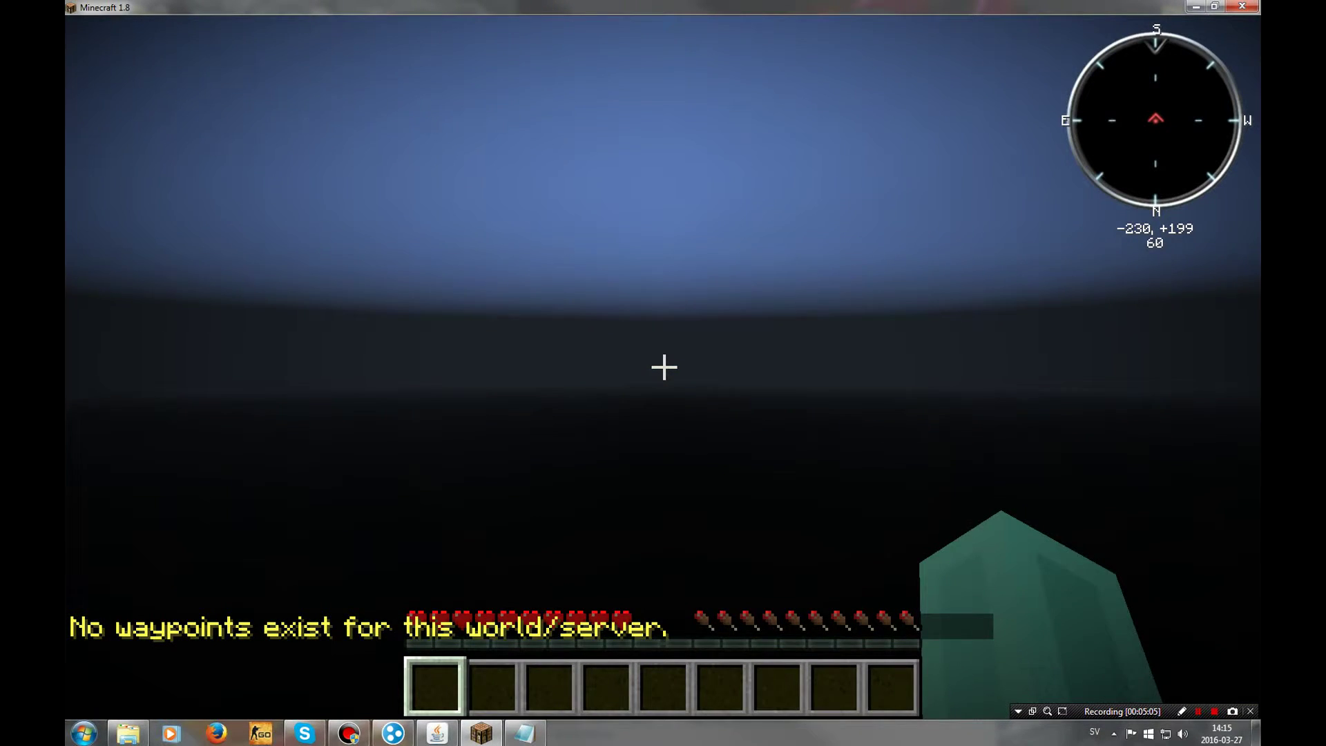
{"action": "key", "text": "space"}
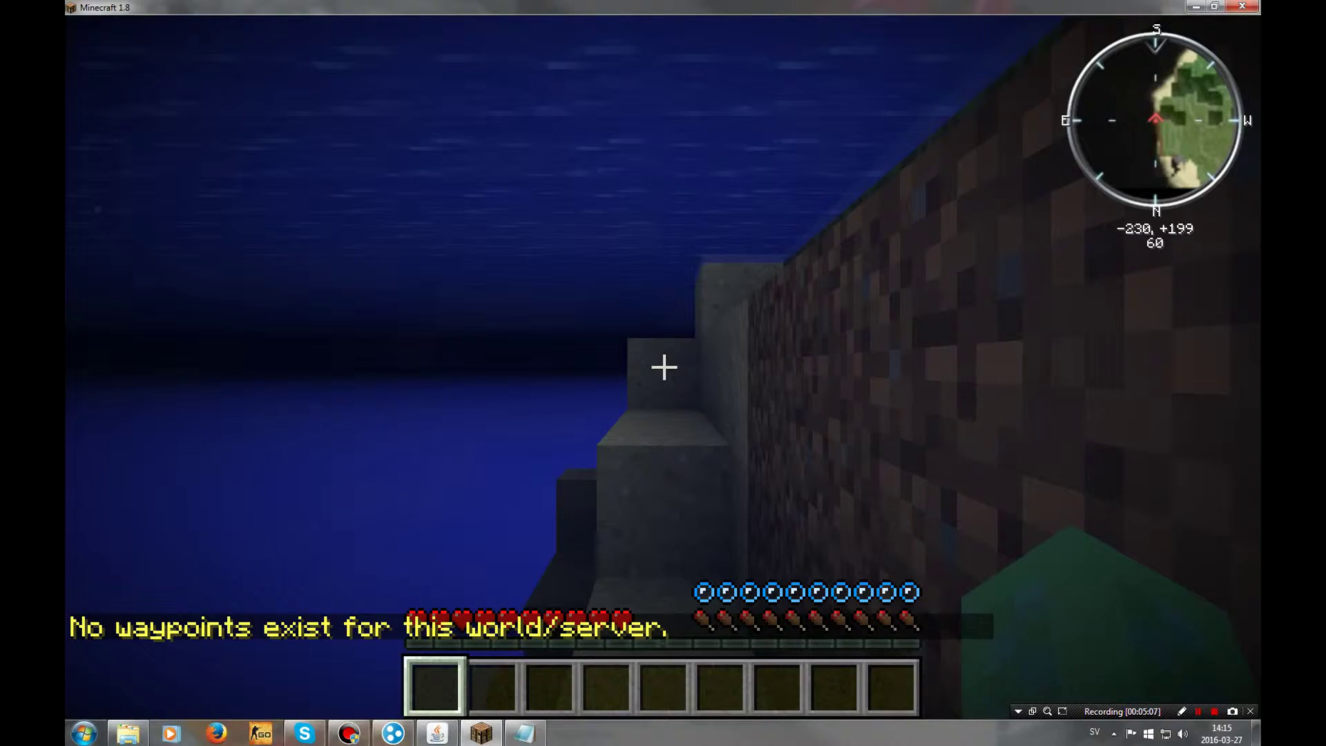
{"action": "key", "text": "space"}
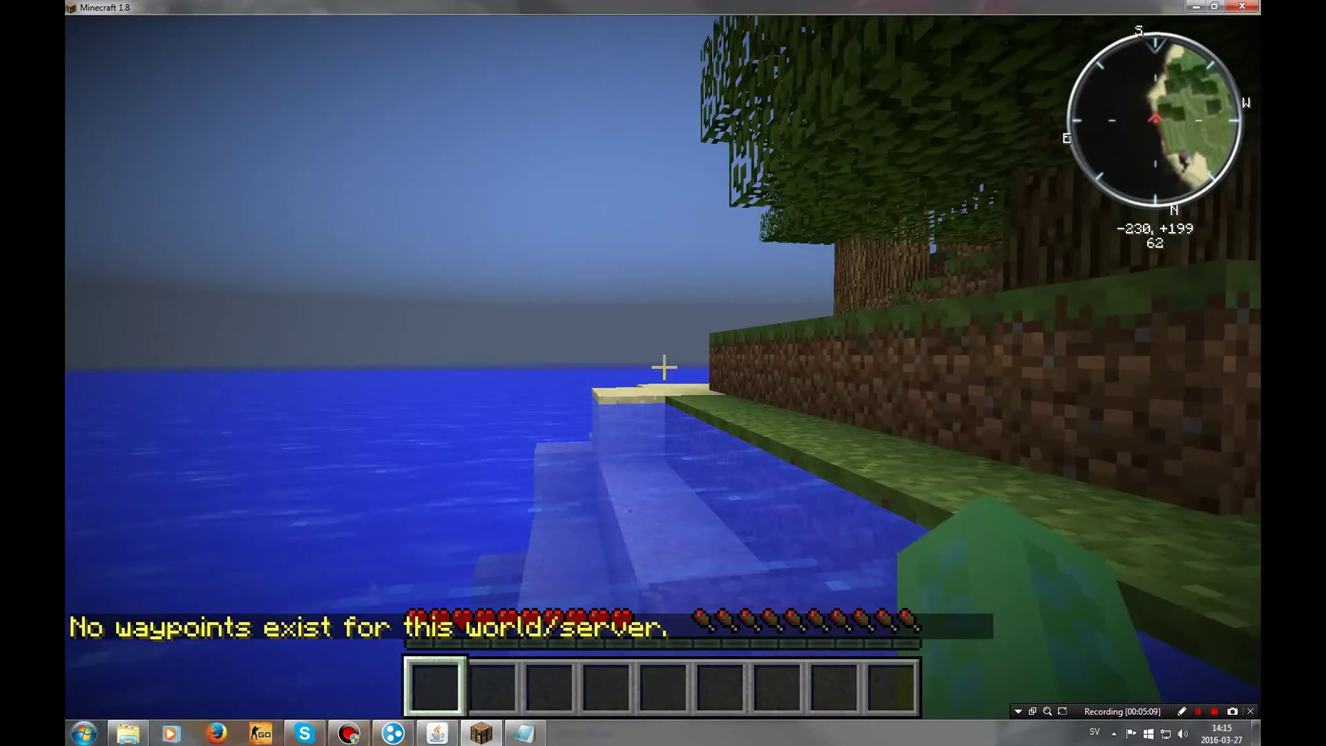
{"action": "key", "text": "w"}
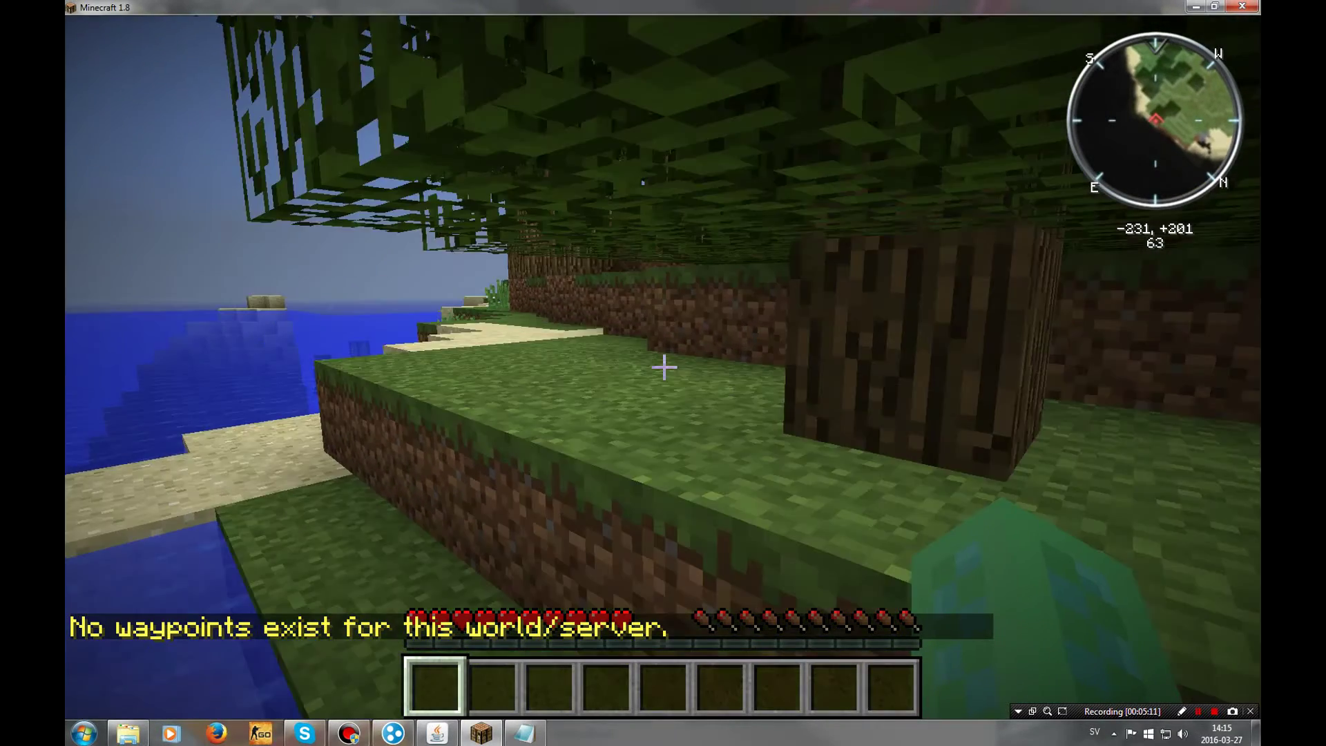
{"action": "key", "text": "w"}
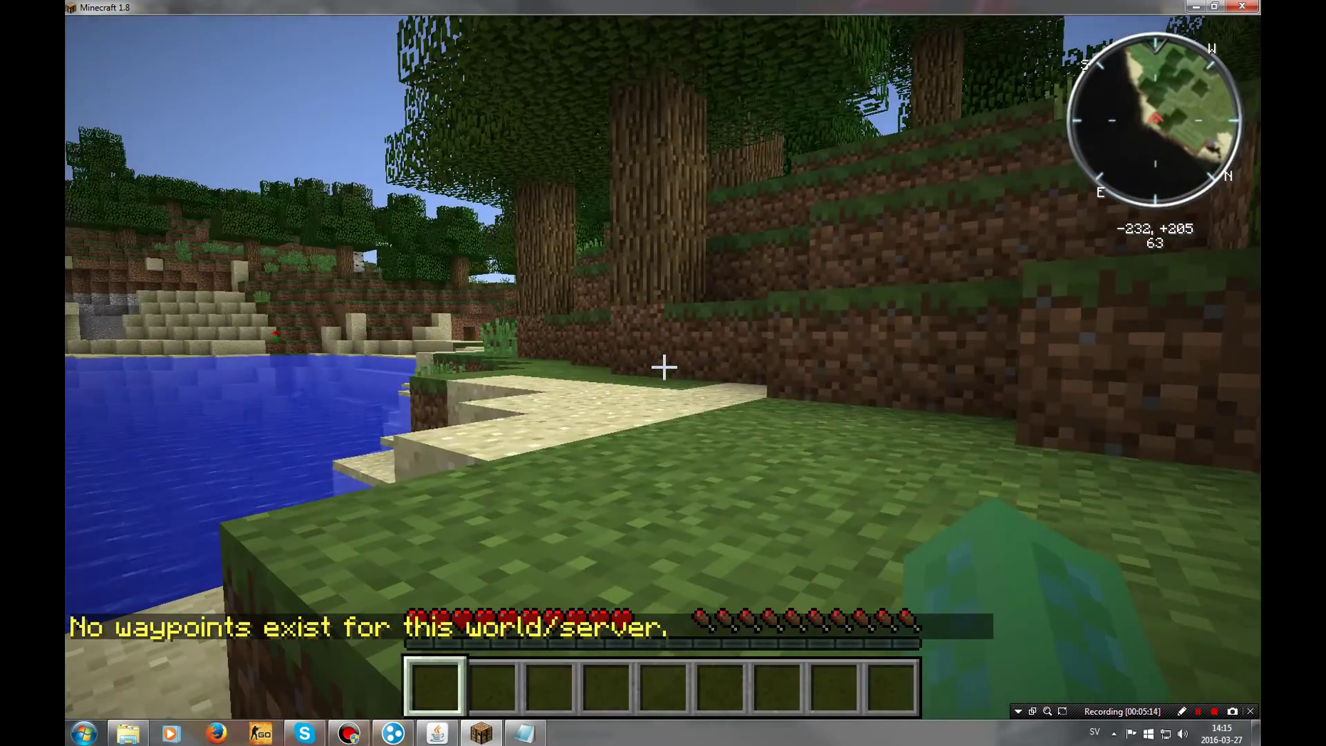
{"action": "key", "text": "Escape"}
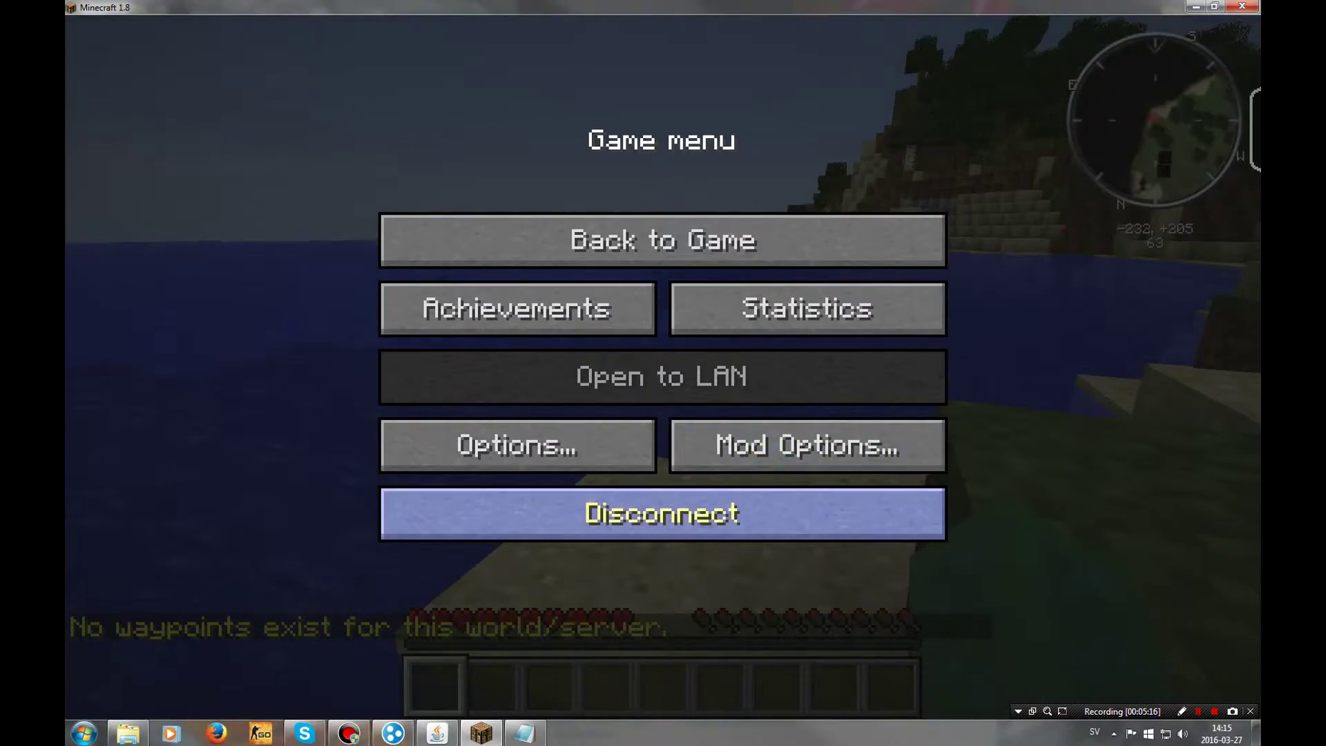
{"action": "key", "text": "F11"}
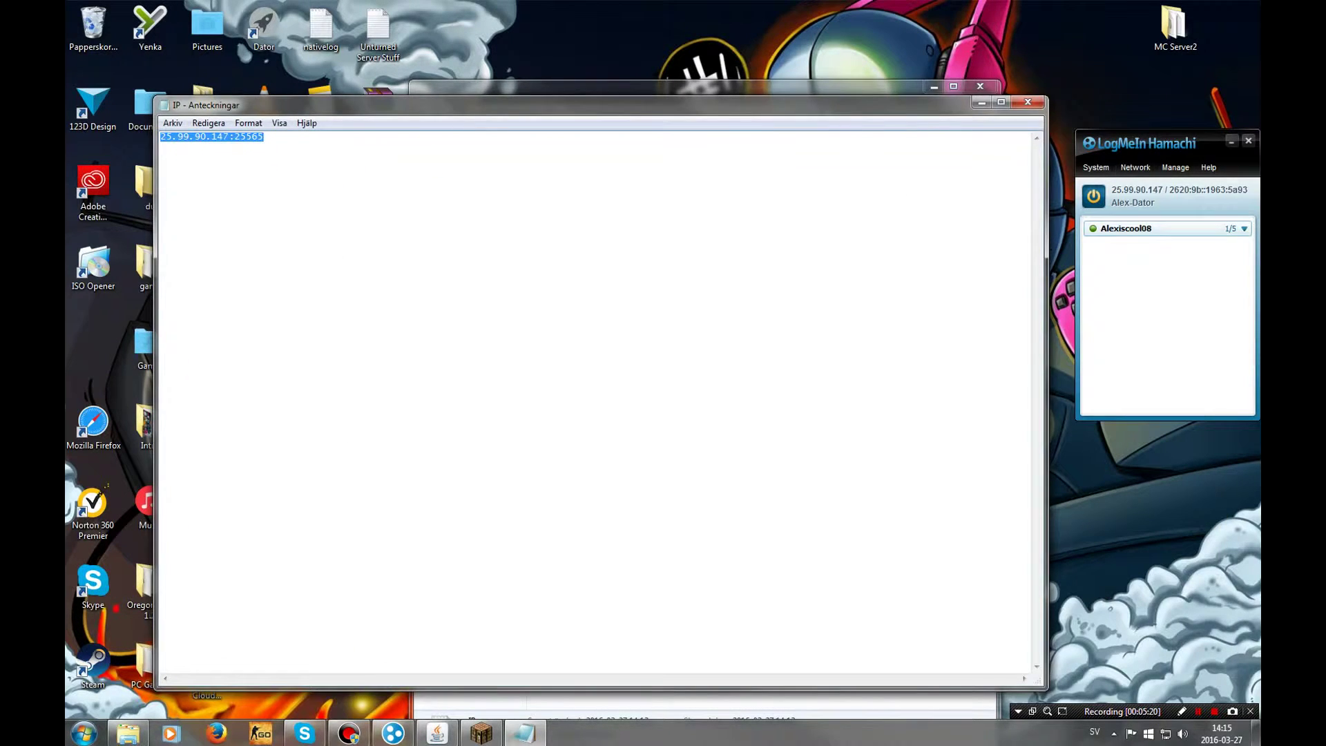
{"action": "left_click", "coordinate": [1135, 167]}
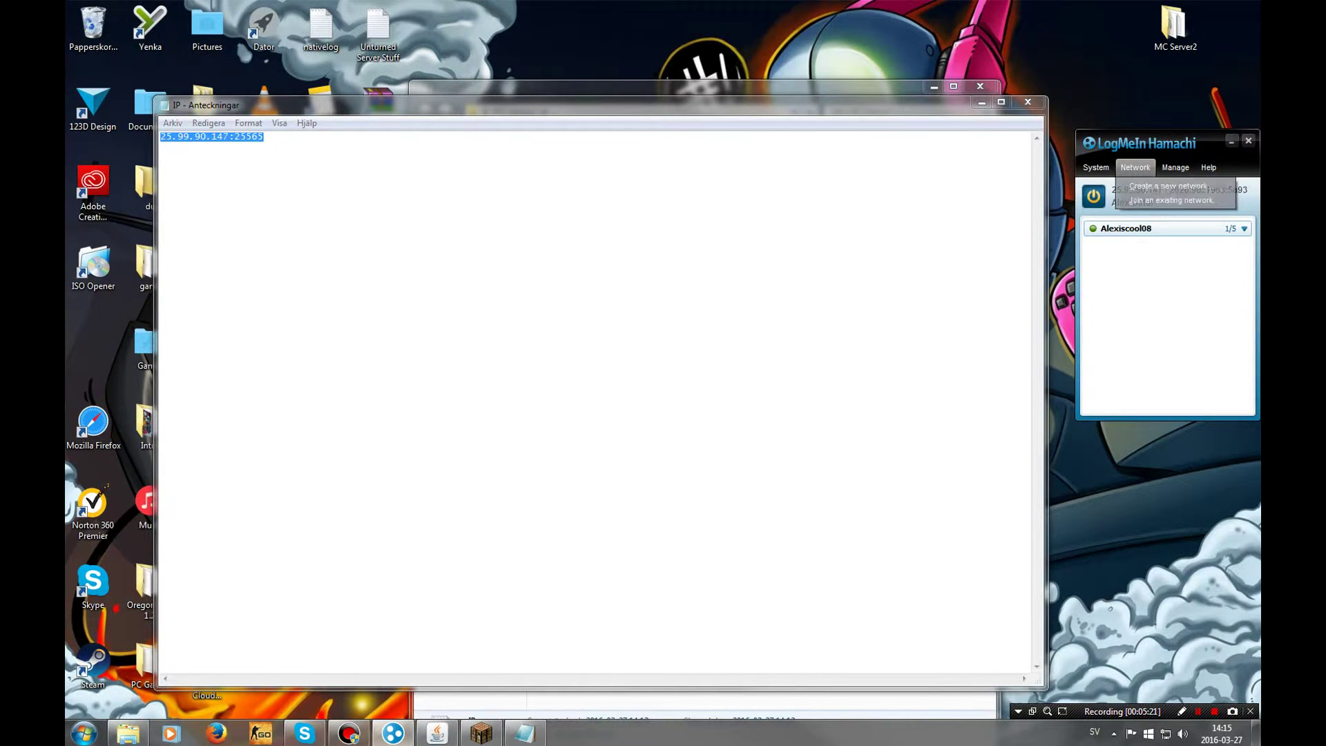
{"action": "left_click", "coordinate": [1174, 201]}
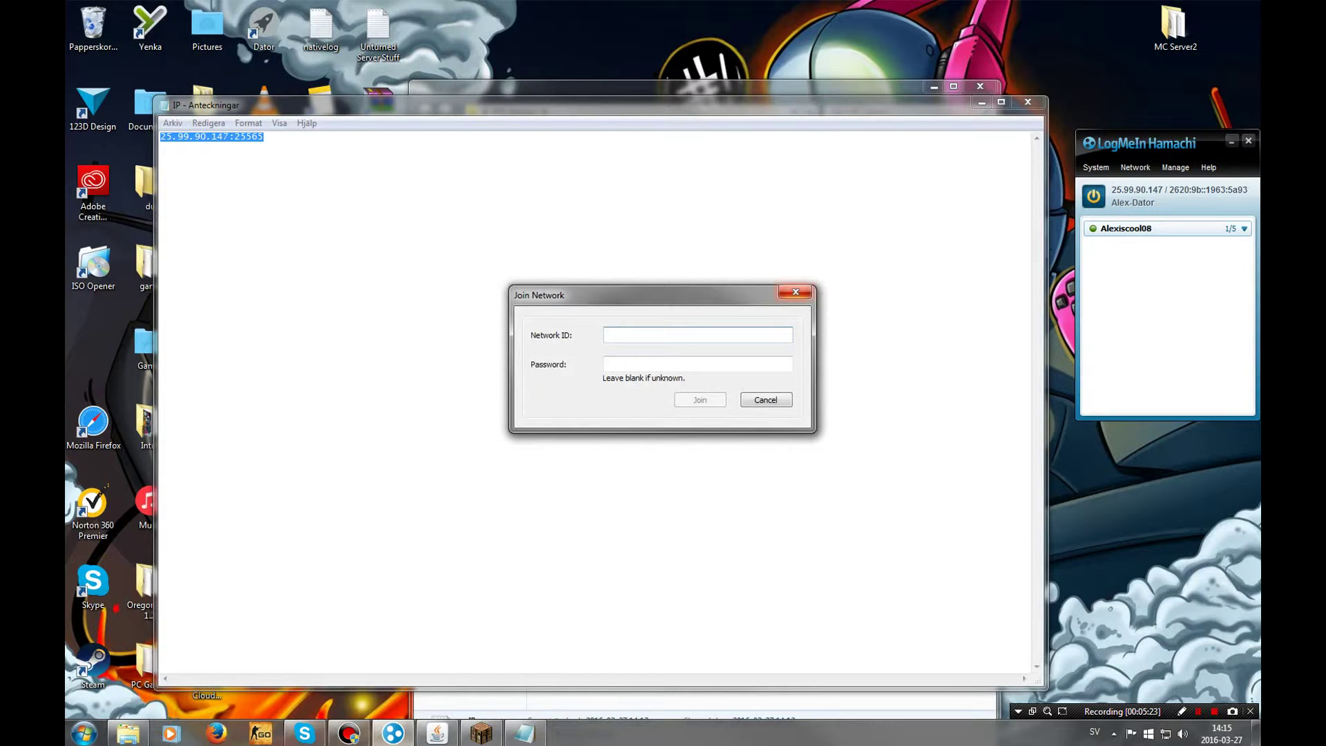
{"action": "type", "text": "Al"}
{"action": "type", "text": "o"}
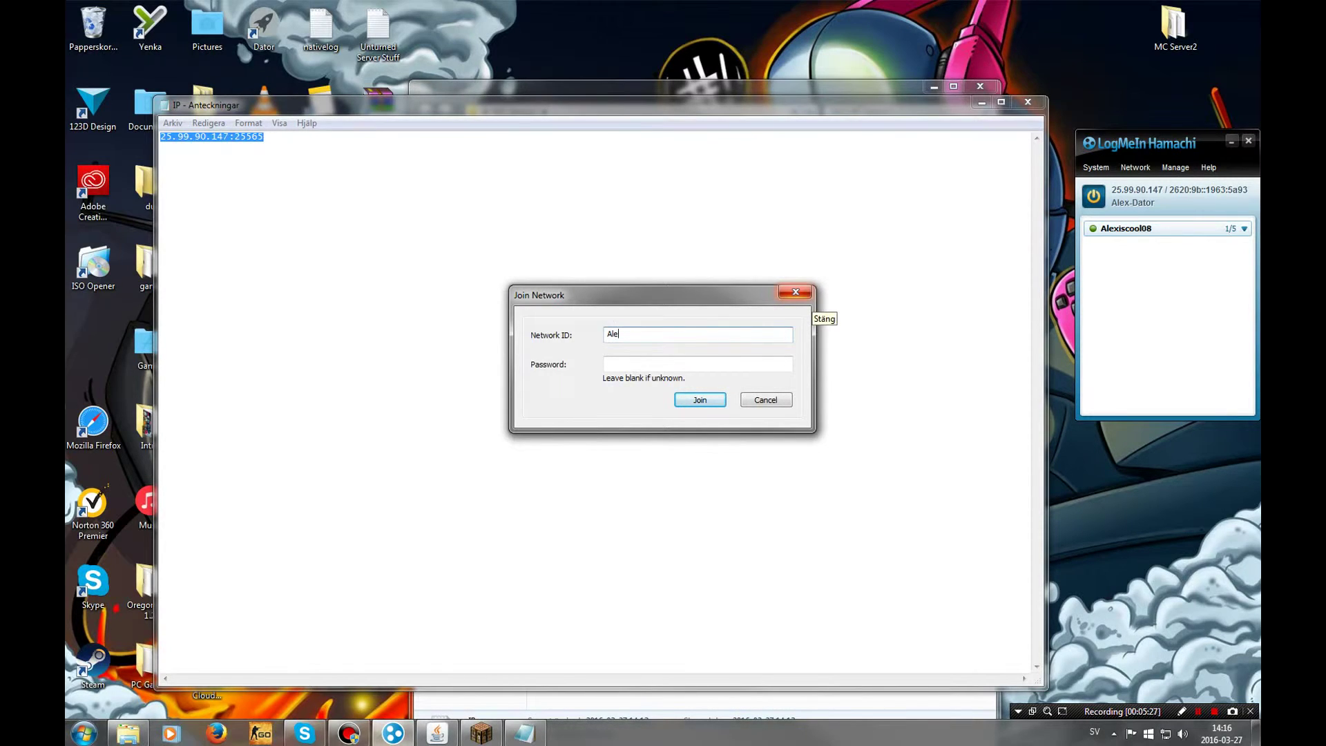
{"action": "type", "text": "xiscool08"}
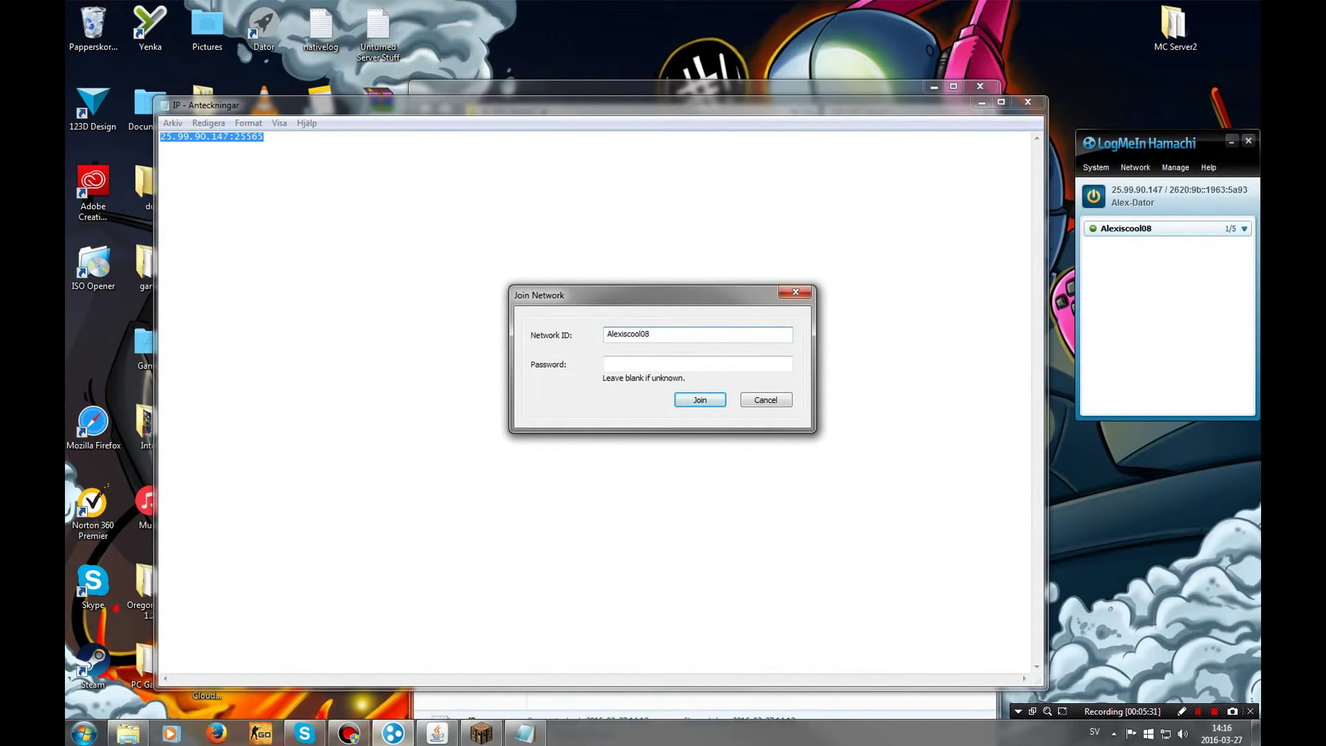
{"action": "key", "text": "Tab"}
{"action": "type", "text": "•"}
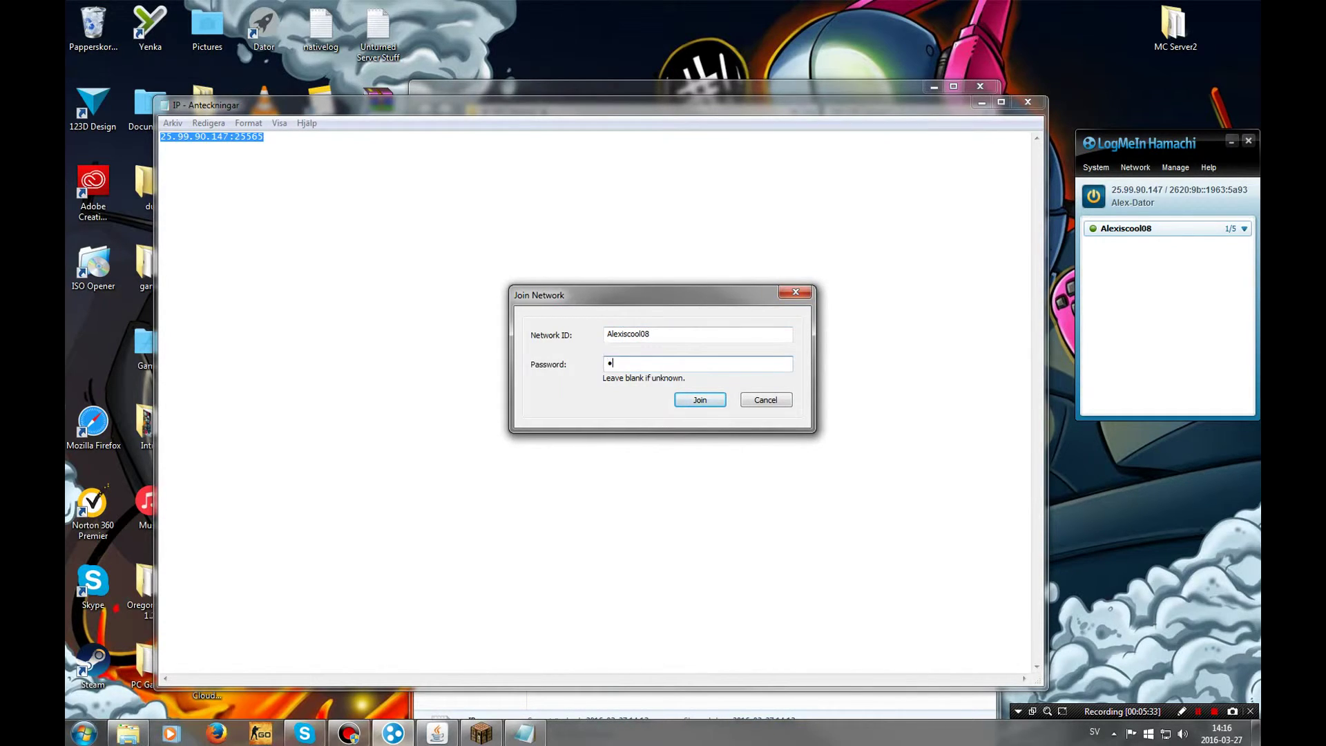
{"action": "type", "text": "••••••••"}
{"action": "key", "text": "Return"}
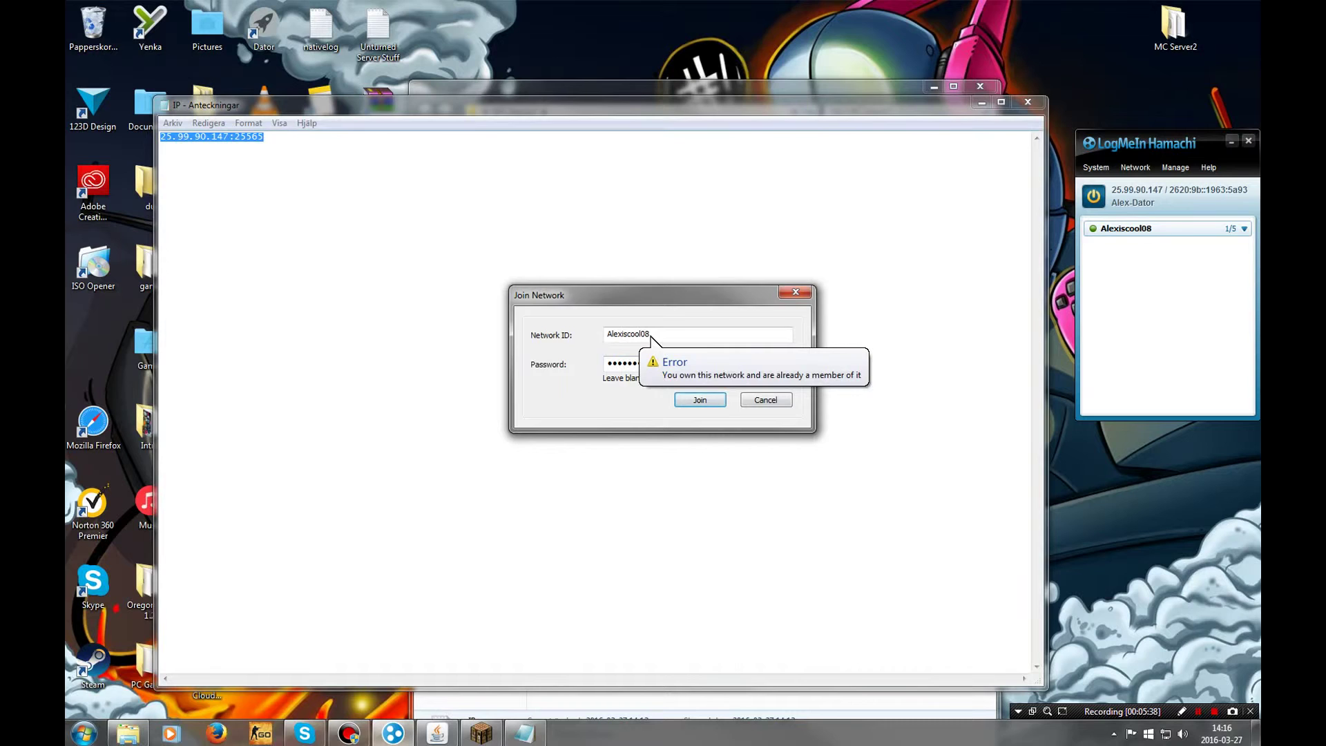
{"action": "left_click", "coordinate": [796, 292]}
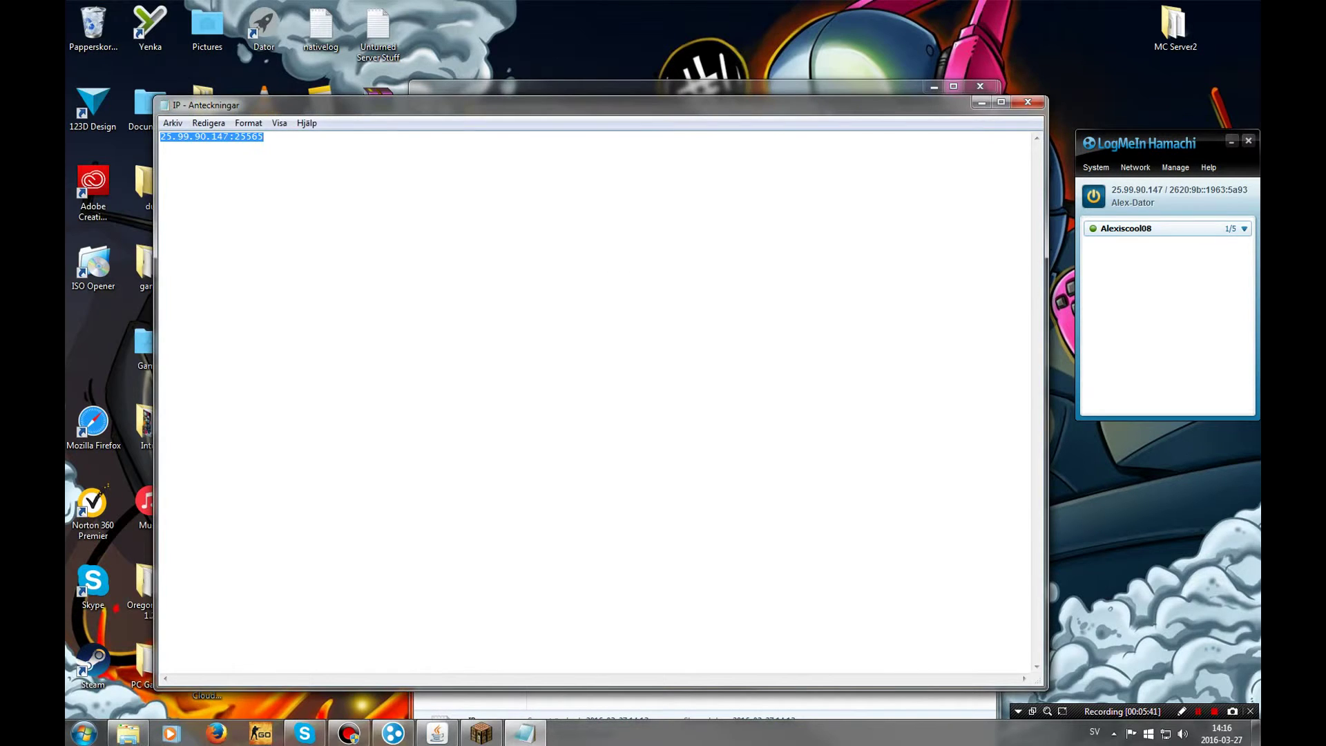
{"action": "left_click", "coordinate": [482, 733]}
{"action": "left_click", "coordinate": [808, 181]}
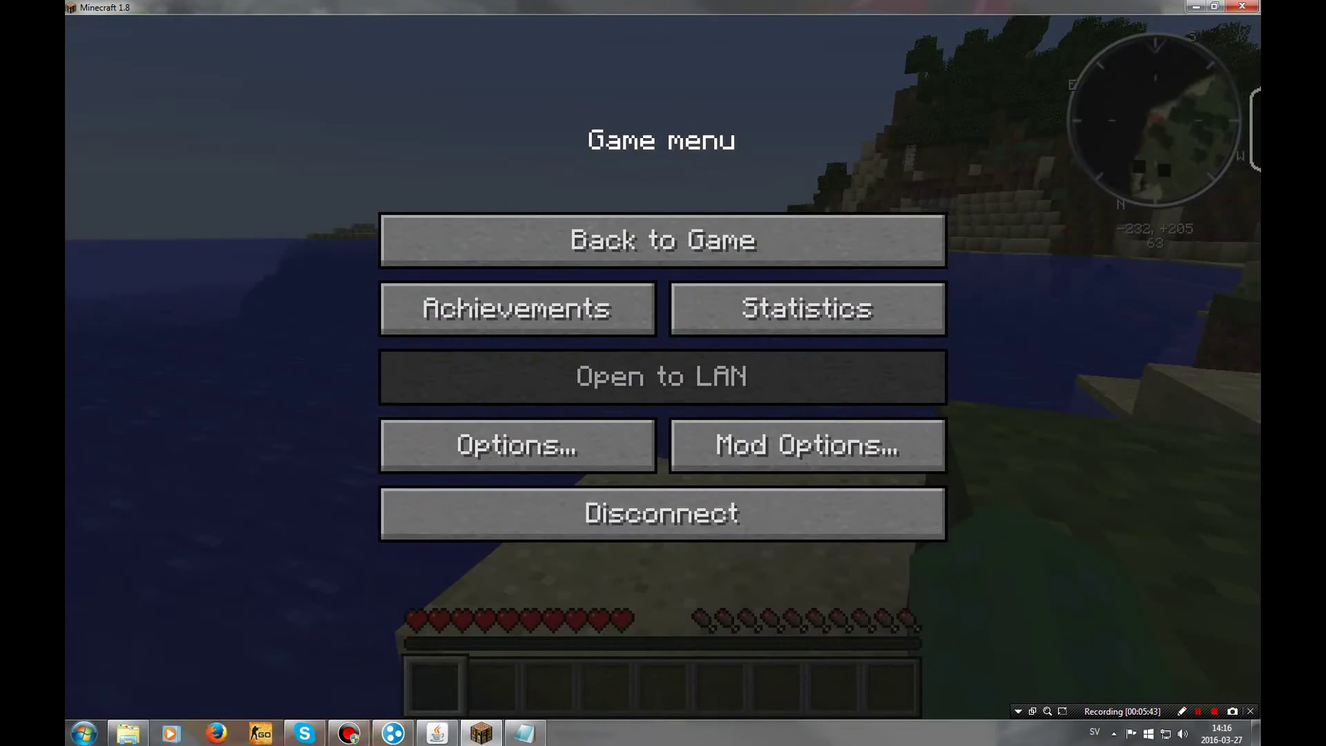
Disconnect from the server and return to the multiplayer server list
{"action": "left_click", "coordinate": [663, 513]}
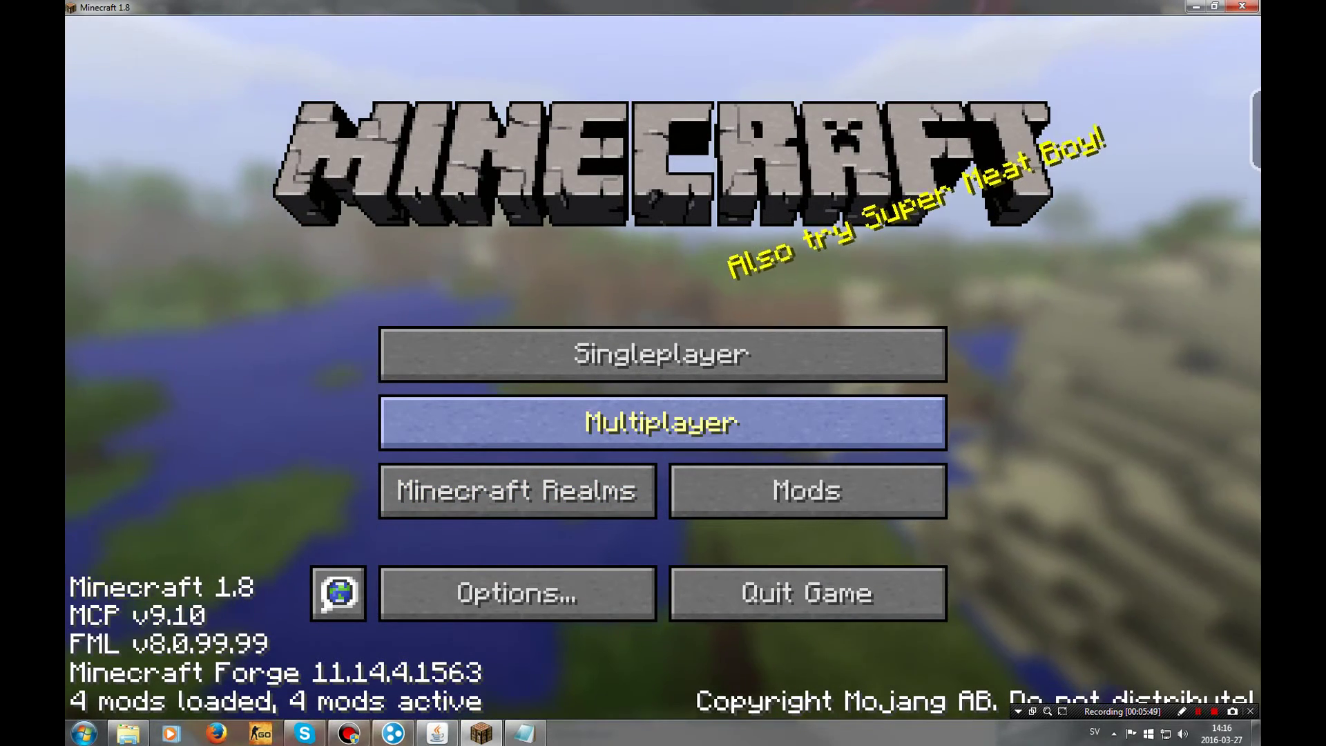
{"action": "left_click", "coordinate": [662, 423]}
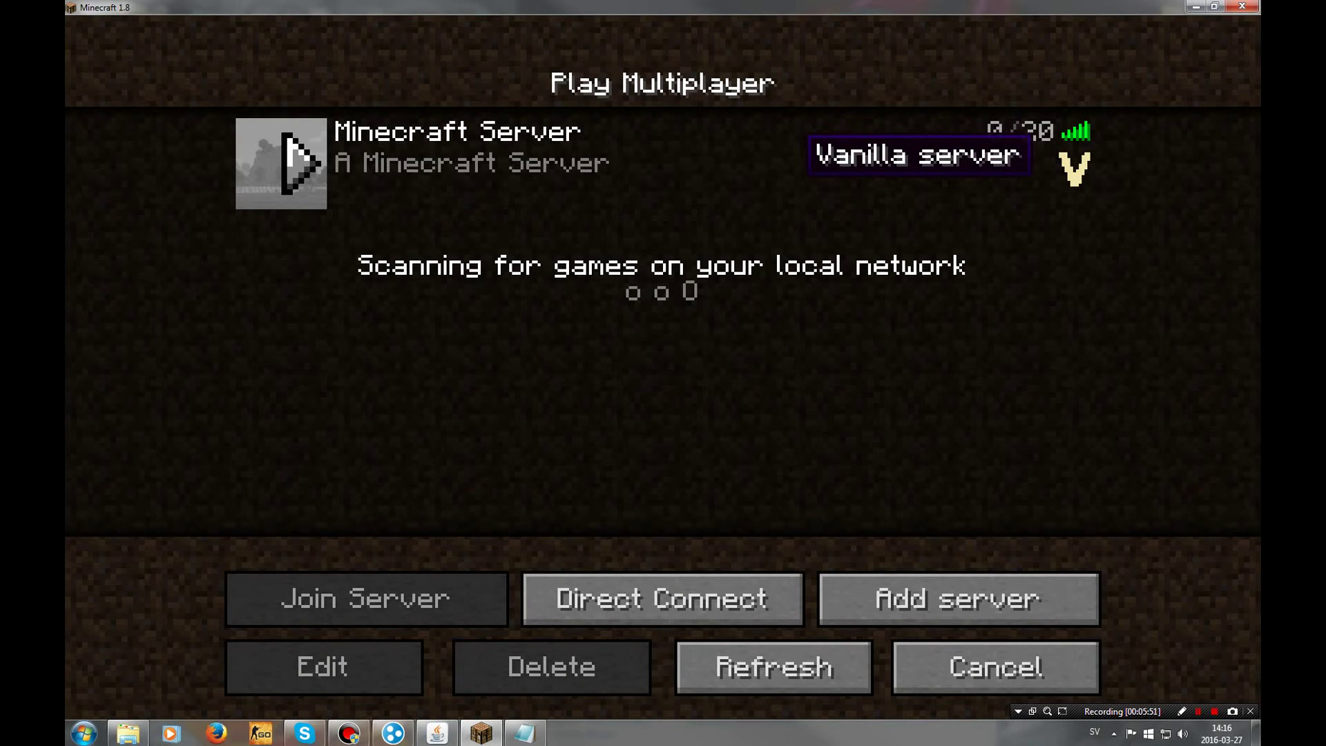